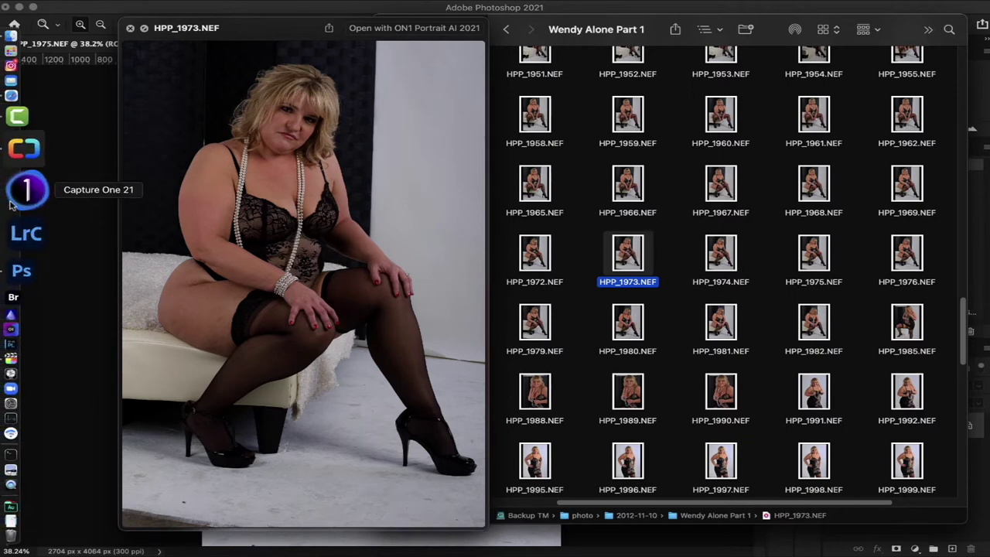
Bring set.a.light 3D forward, then zoom and orbit around the boudoir sofa set
click(17, 187)
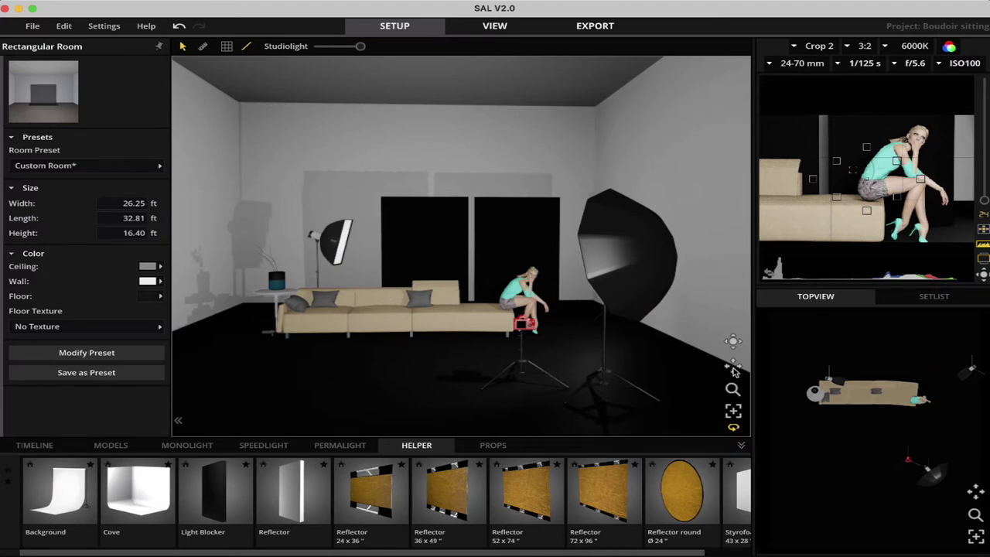
scroll(737, 381, up, 3)
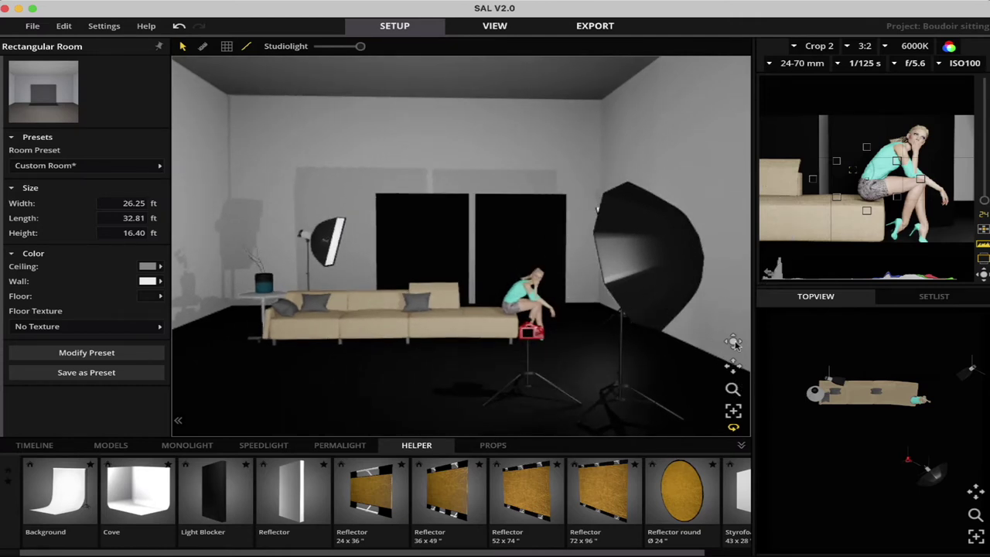
mouse_move(735, 342)
mouse_down()
mouse_move(636, 345)
mouse_move(812, 345)
mouse_move(734, 340)
mouse_move(733, 399)
mouse_move(747, 347)
mouse_move(692, 367)
mouse_move(558, 366)
mouse_up()
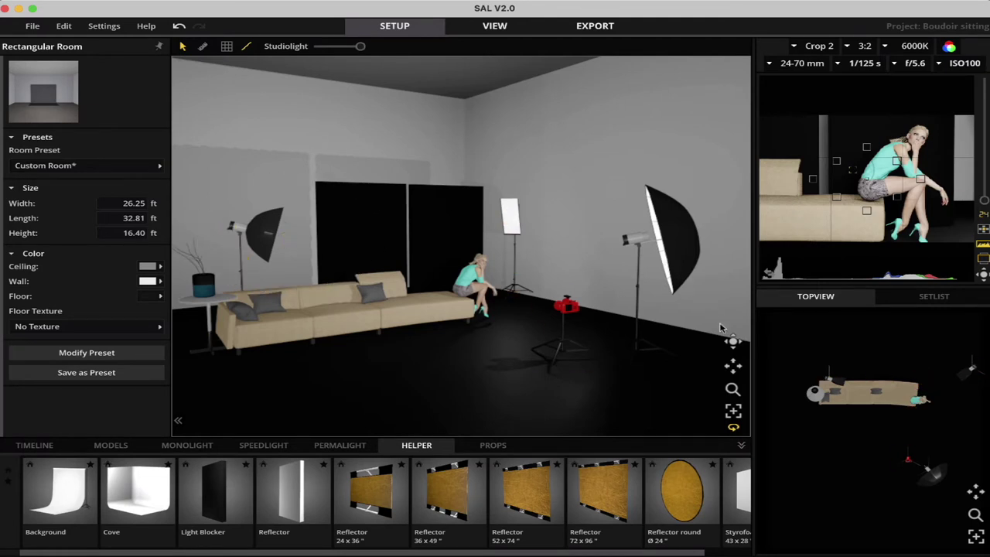
drag(735, 344, 679, 343)
drag(734, 391, 754, 309)
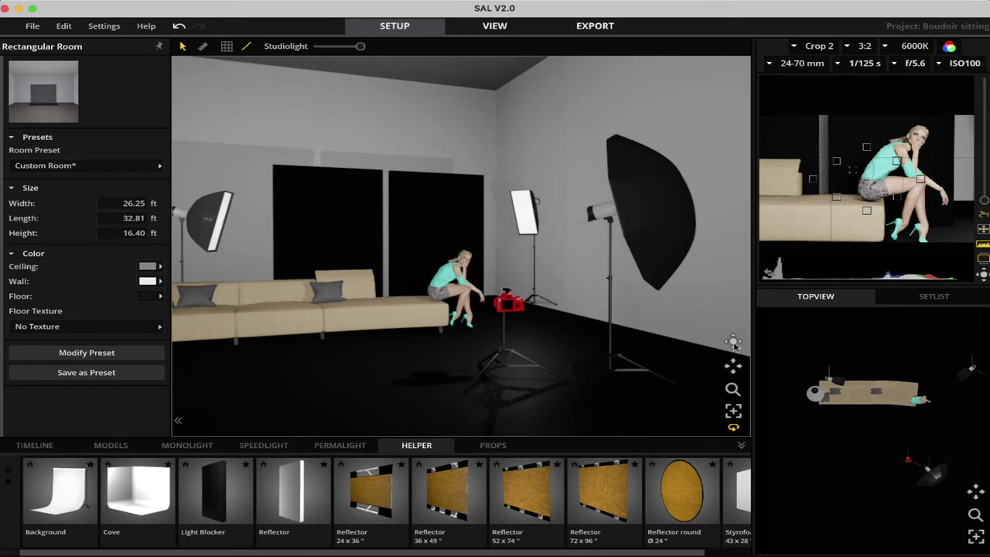
drag(733, 343, 571, 352)
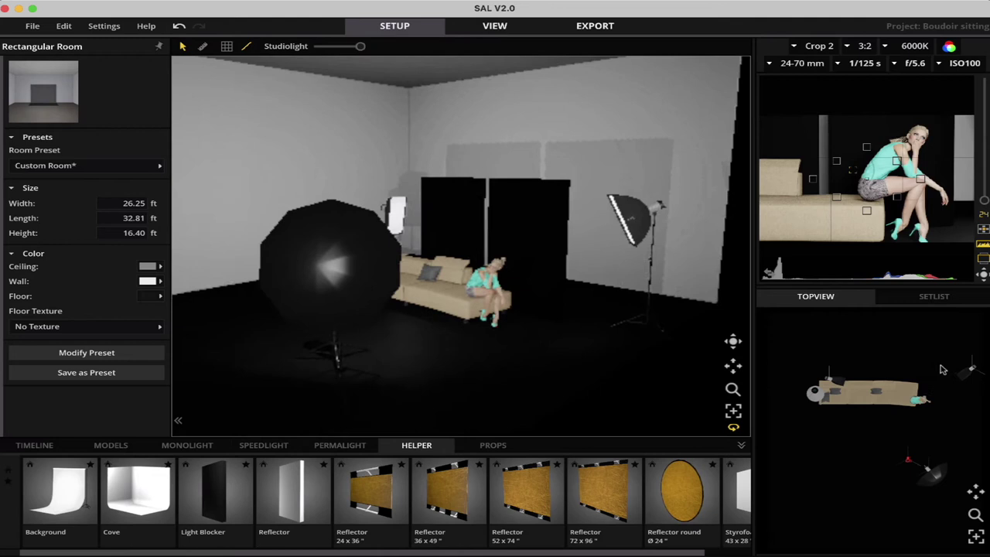
drag(733, 344, 638, 331)
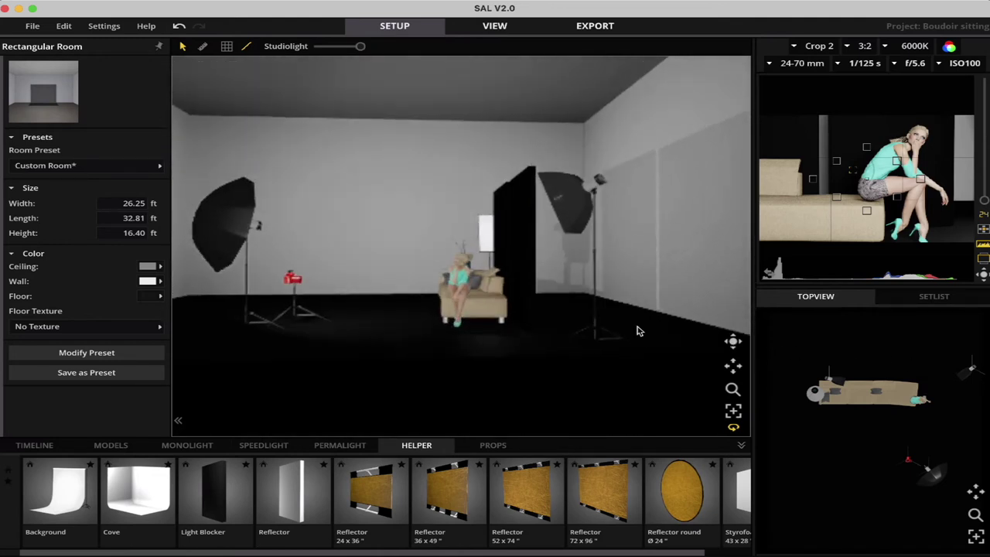
drag(732, 389, 733, 379)
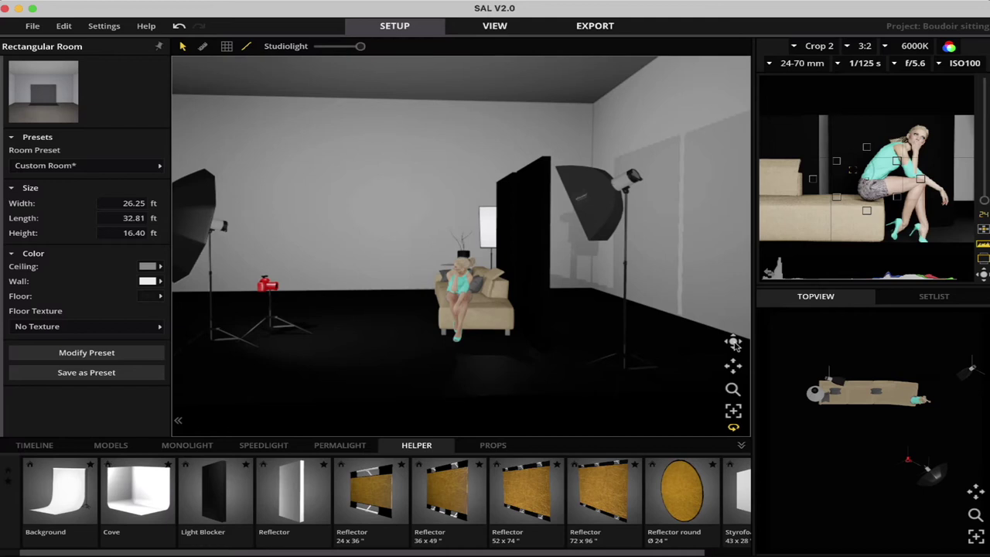
drag(735, 346, 968, 341)
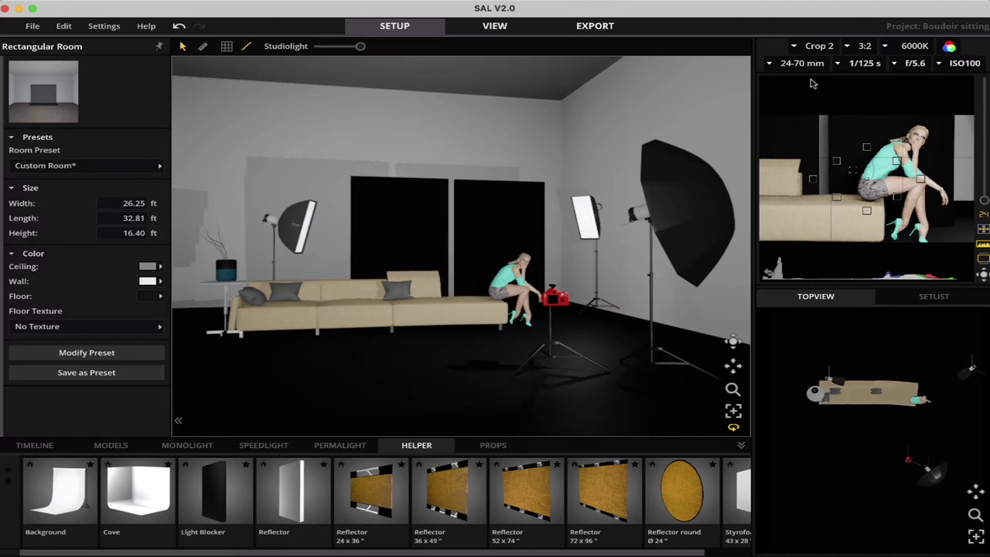
Set the camera sensor to Full Frame with a 43 mm focal length
click(827, 49)
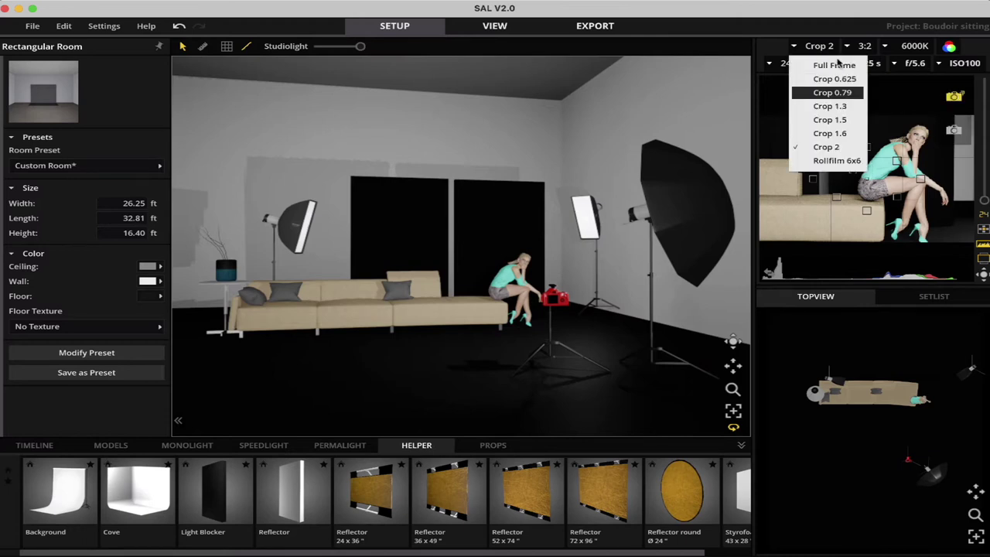
click(841, 66)
click(843, 66)
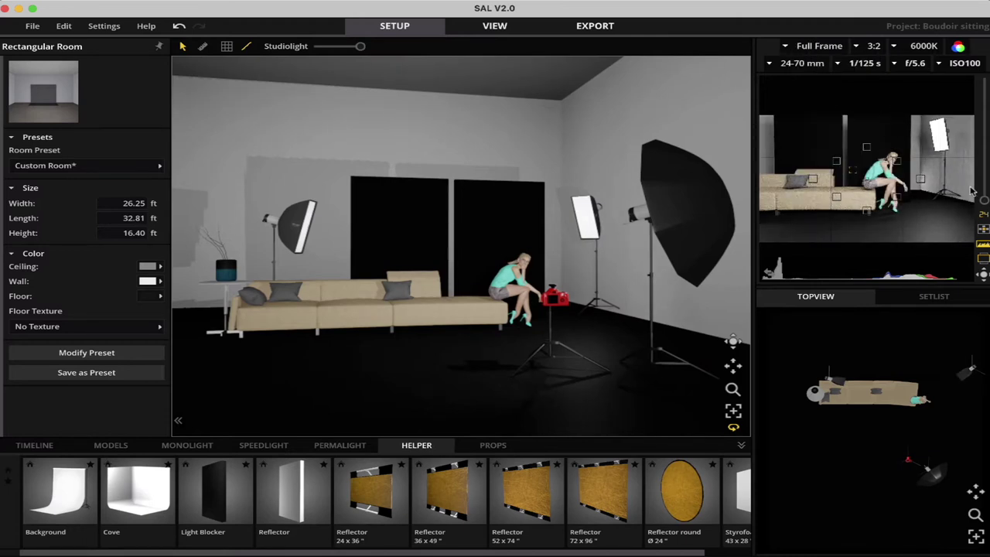
scroll(866, 177, up, 5)
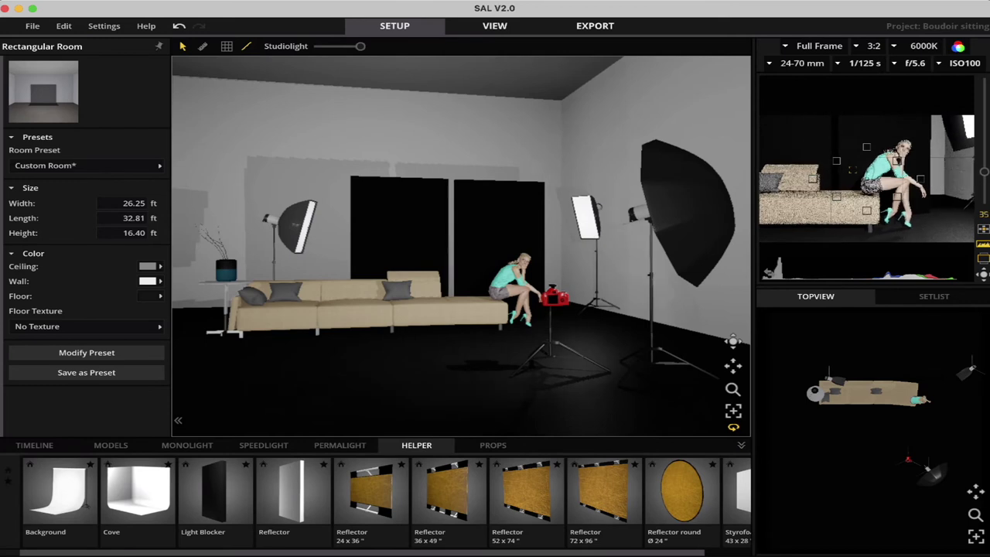
scroll(768, 273, up, 3)
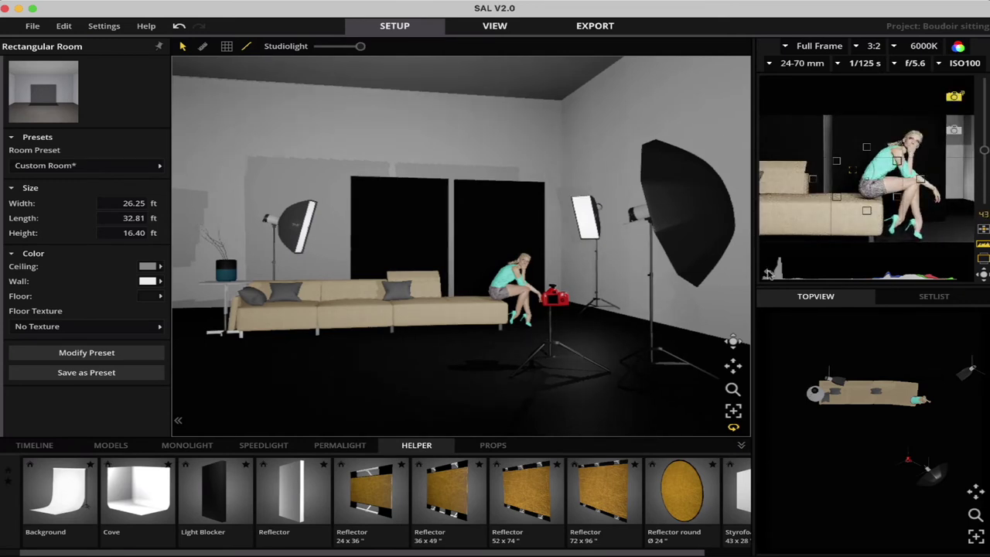
Fill the main view with the camera shot and bring back Finder's HPP_1973.NEF preview
click(768, 273)
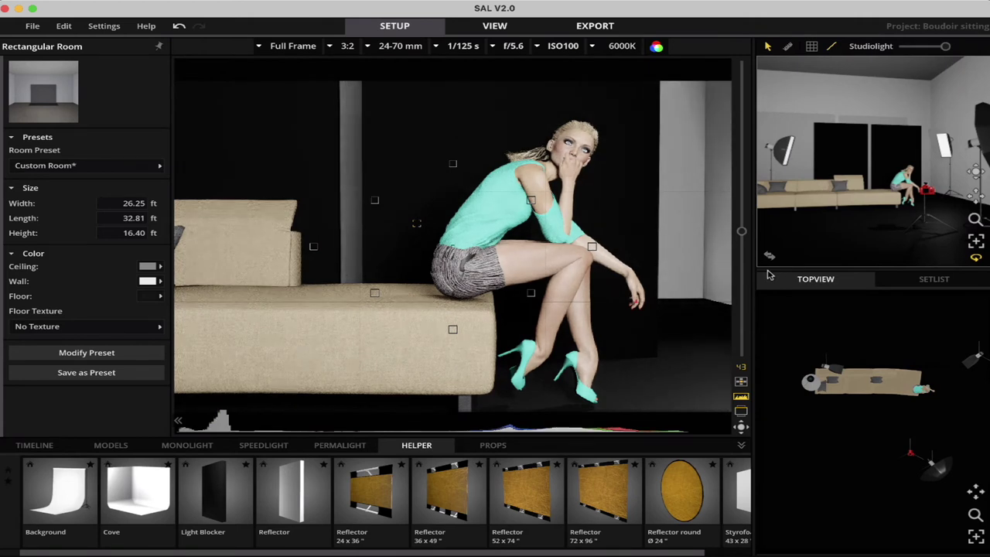
mouse_move(27, 179)
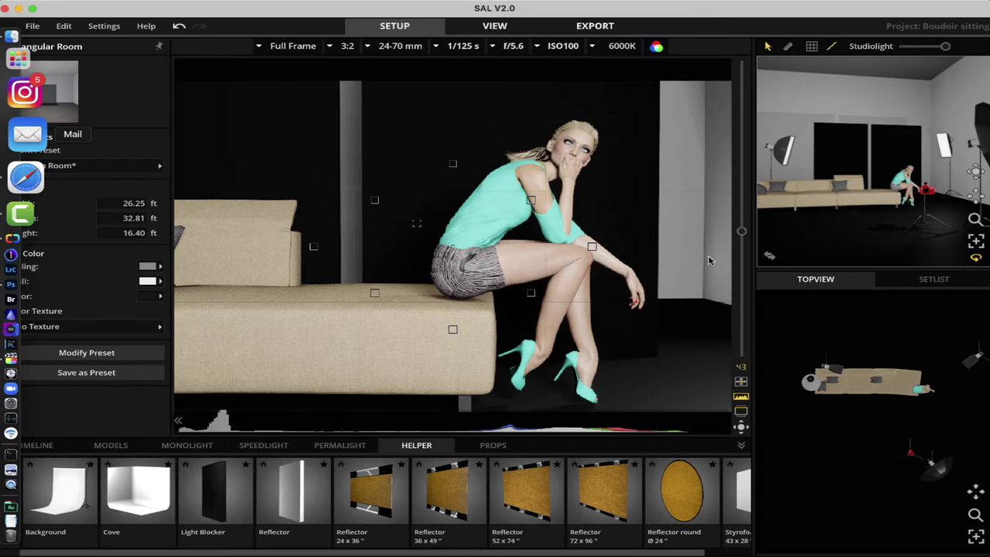
click(29, 96)
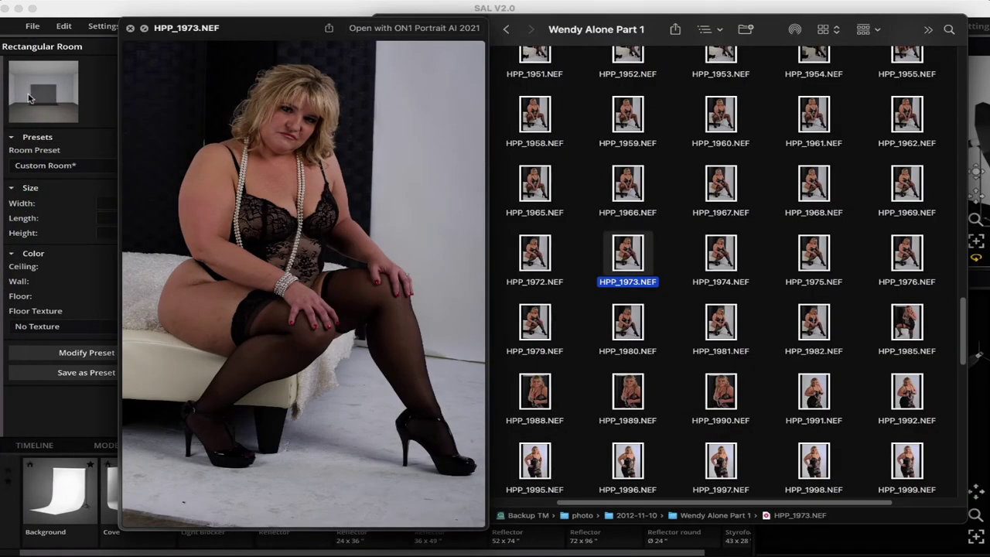
Minimize set.a.light 3D and close the HPP_1973.NEF Quick Look preview
click(175, 9)
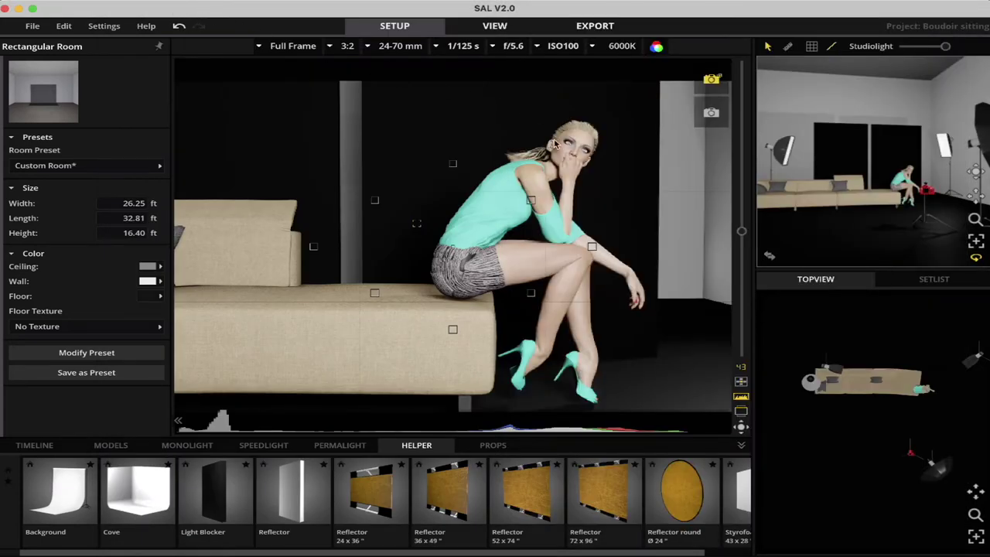
click(20, 9)
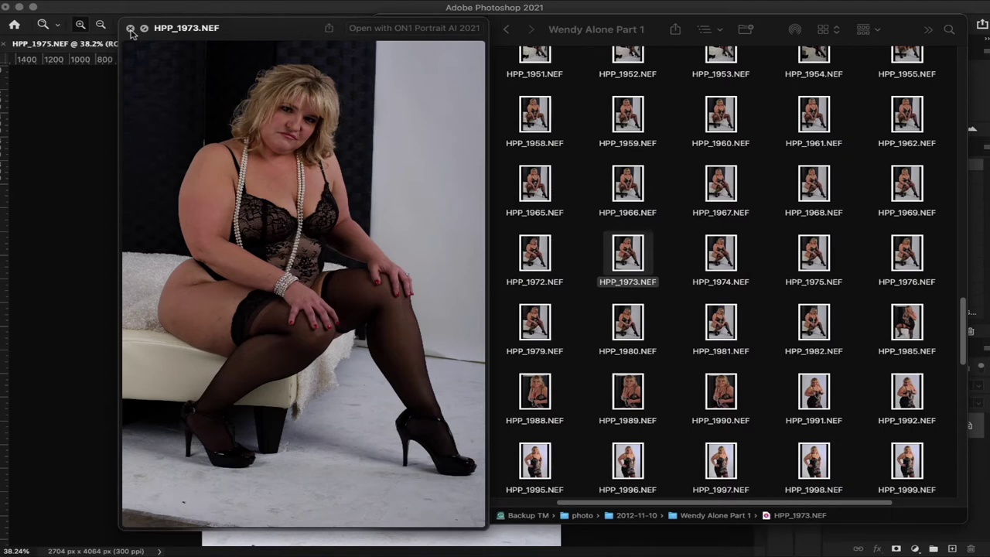
click(131, 29)
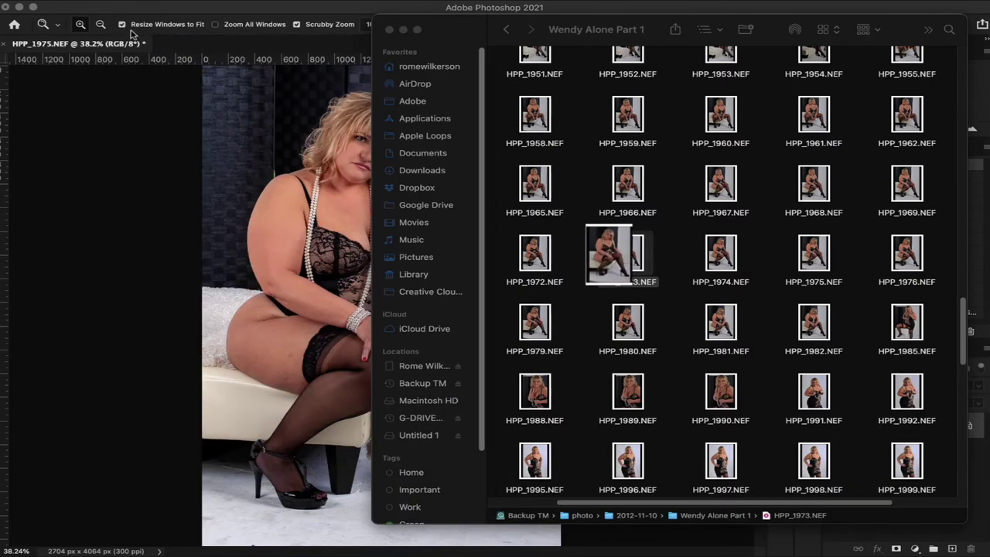
Revert HPP_1975.NEF to its Open history state and fit it on screen
click(146, 177)
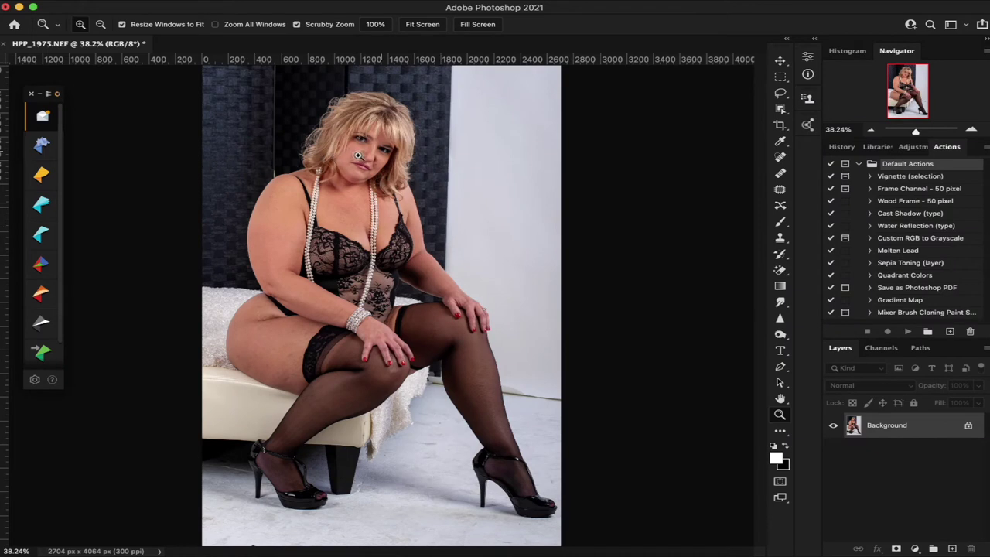
drag(358, 156, 359, 155)
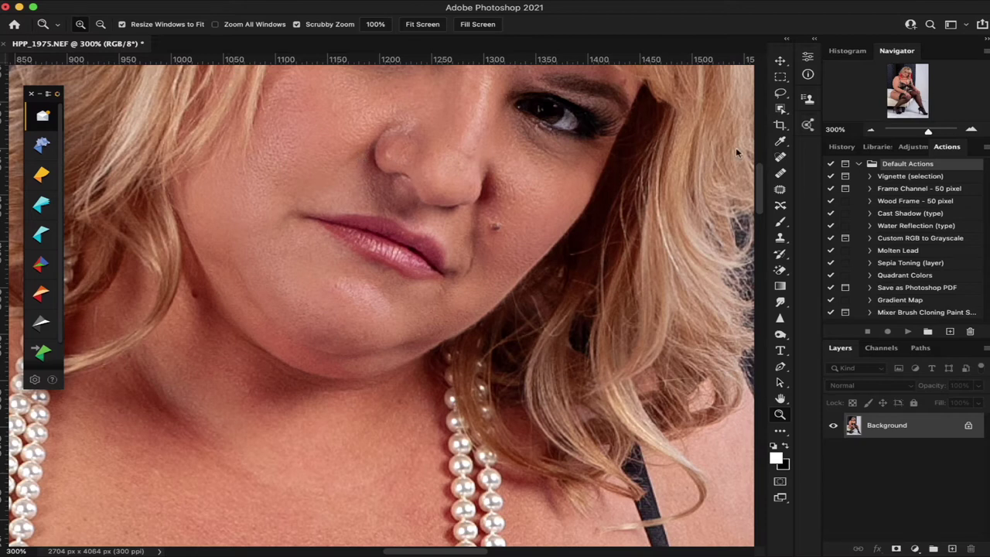
click(843, 147)
click(881, 191)
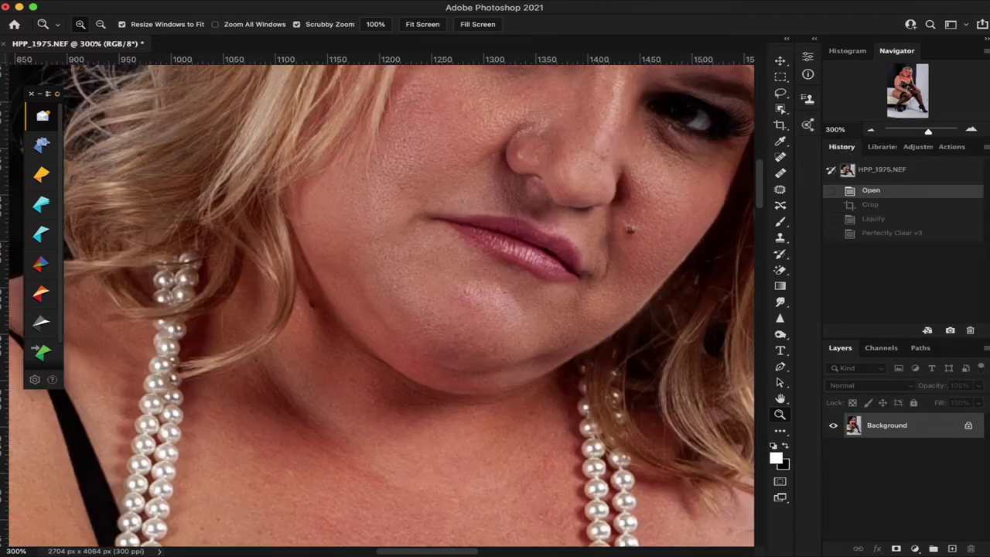
click(437, 28)
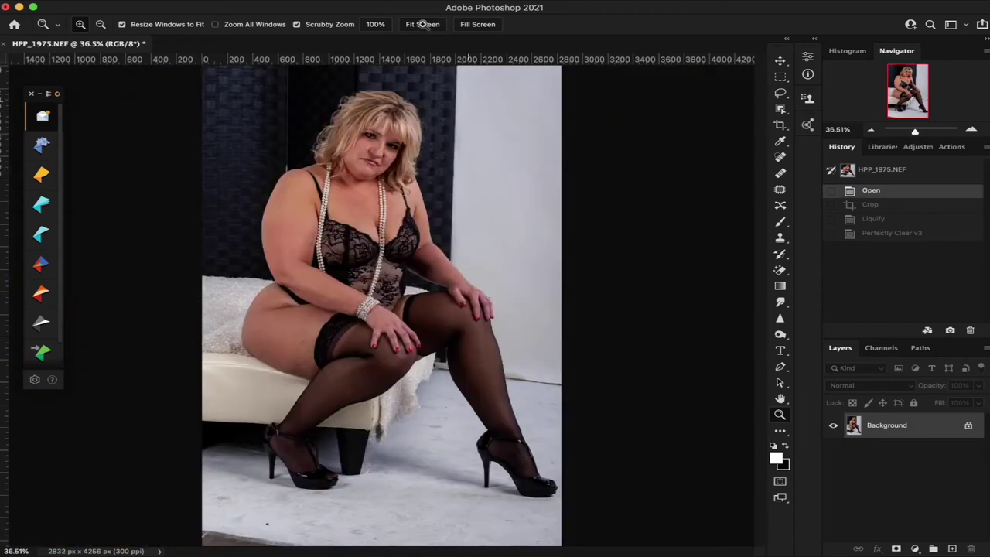
Zoom to 200% on the face, pan around the portrait, then fit it back
drag(358, 156, 358, 167)
scroll(365, 194, down, 15)
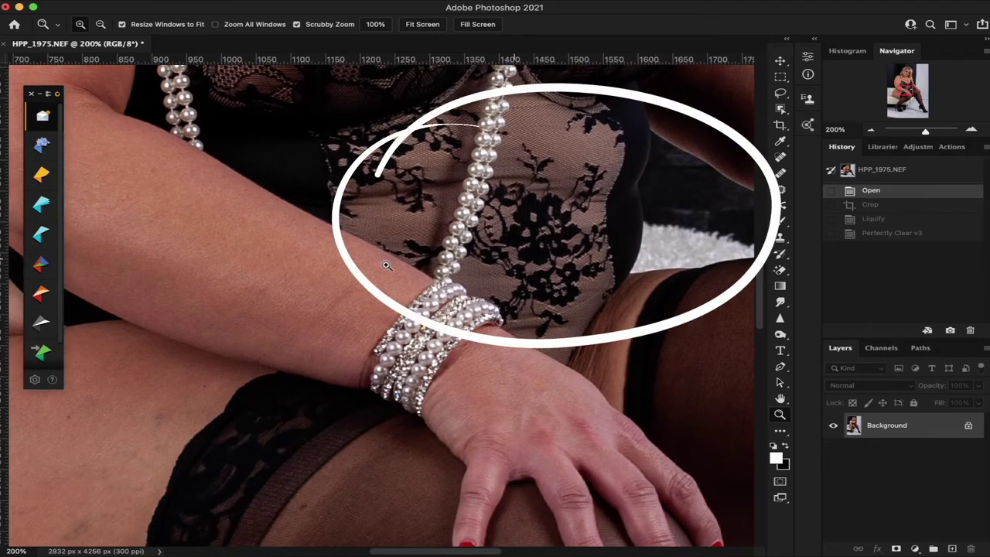
scroll(379, 232, left, 5)
scroll(387, 263, down, 5)
scroll(387, 264, left, 5)
scroll(387, 264, up, 3)
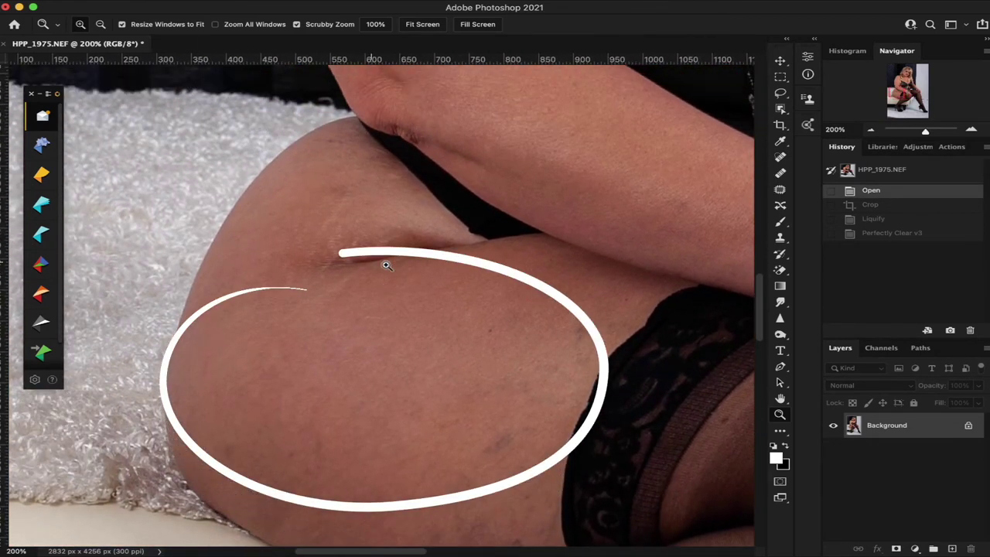
scroll(387, 264, down, 3)
scroll(386, 265, right, 5)
scroll(387, 264, up, 10)
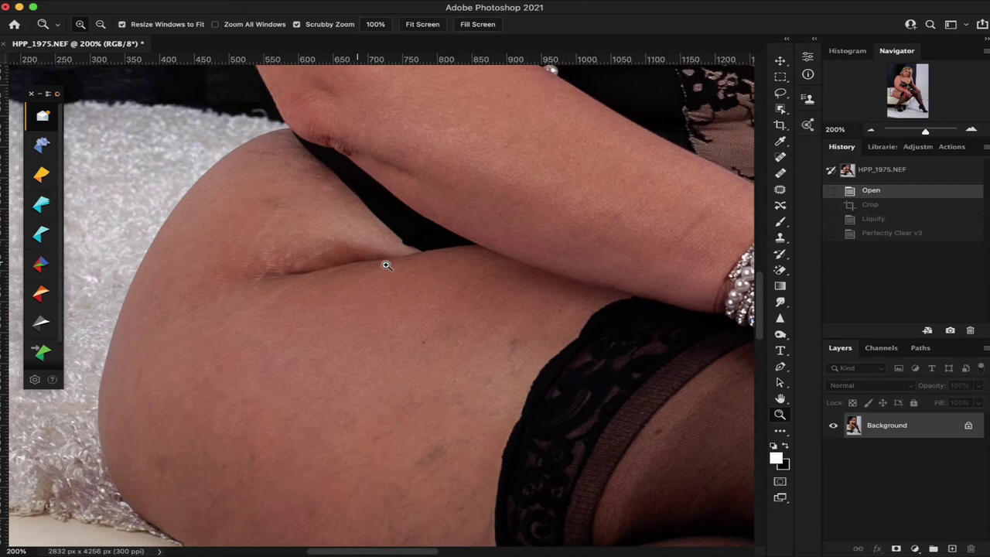
scroll(387, 265, right, 4)
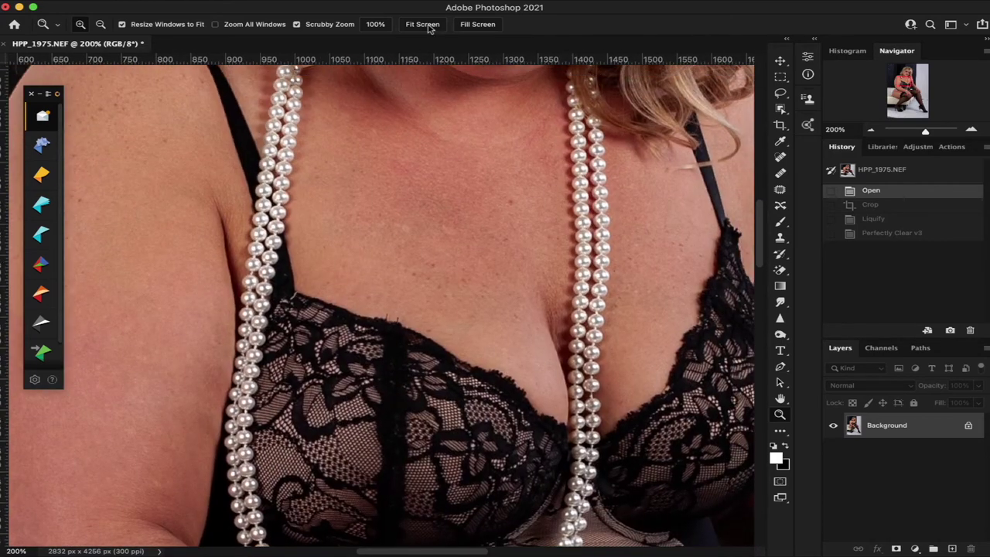
click(423, 24)
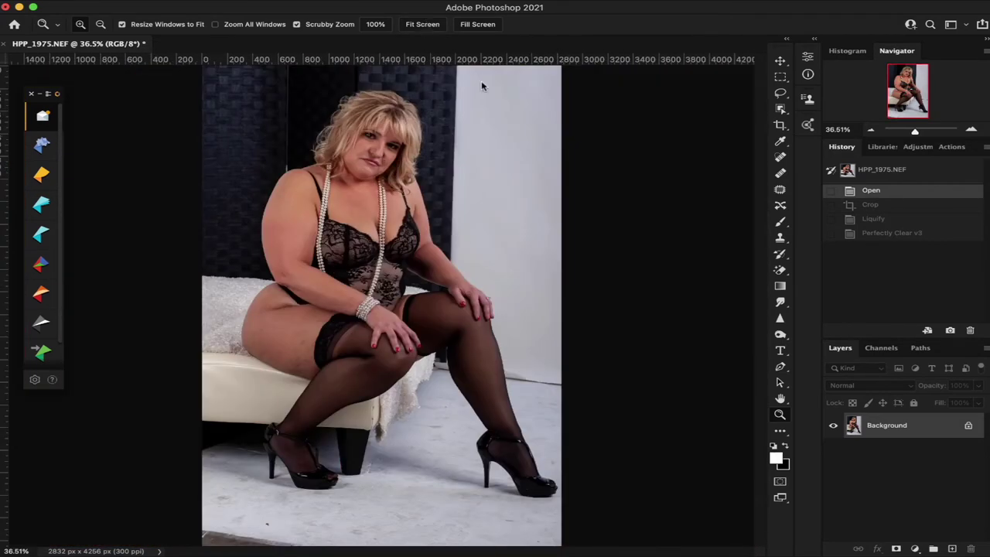
Add a Levels adjustment layer lifting the midtones to 1.21
click(917, 548)
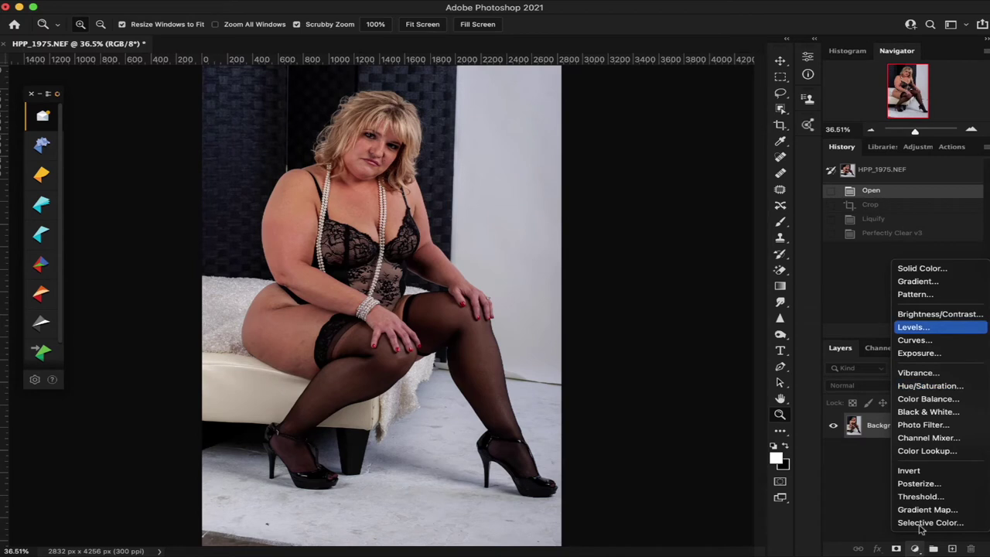
click(934, 329)
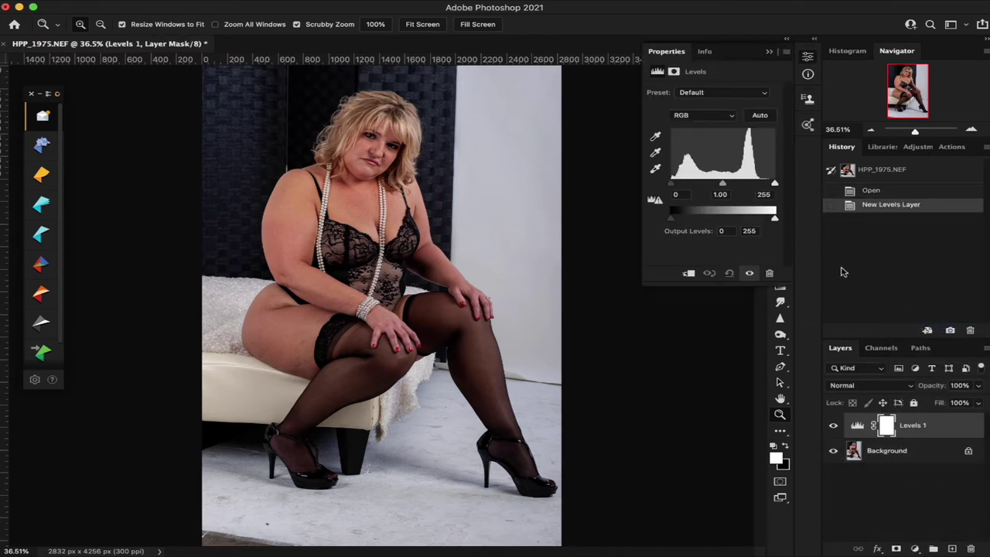
drag(722, 189, 718, 188)
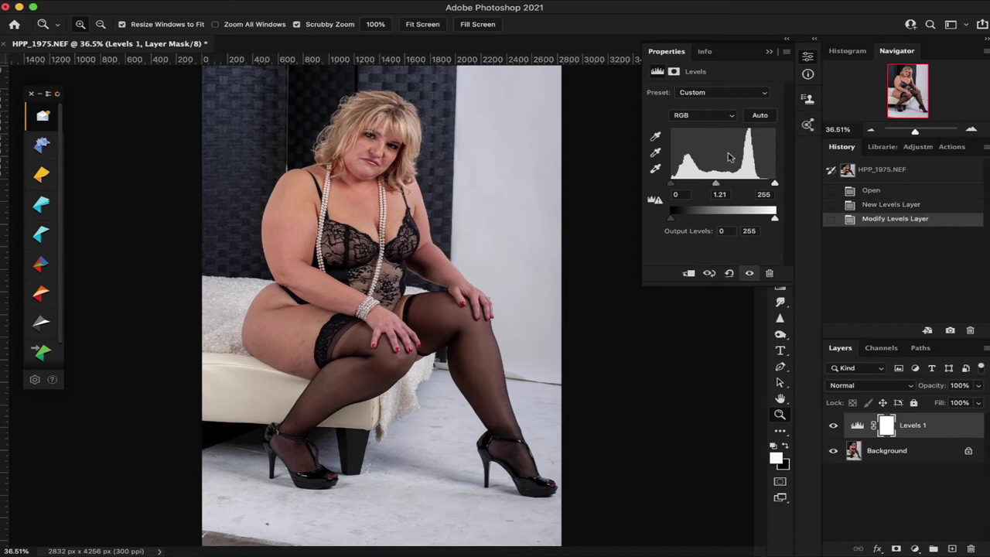
click(769, 53)
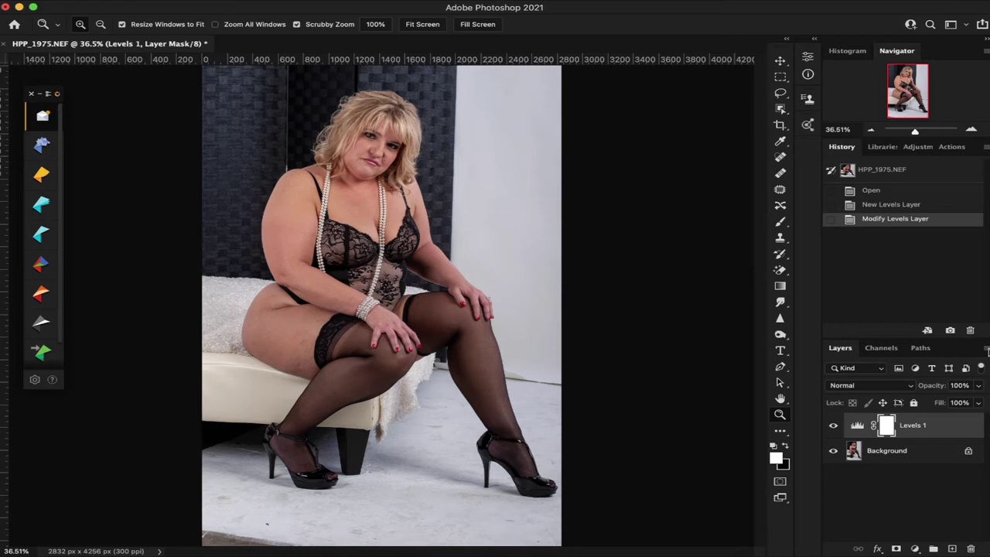
Merge the visible layers into the Background and zoom in on the face
click(985, 349)
key(Escape)
click(364, 140)
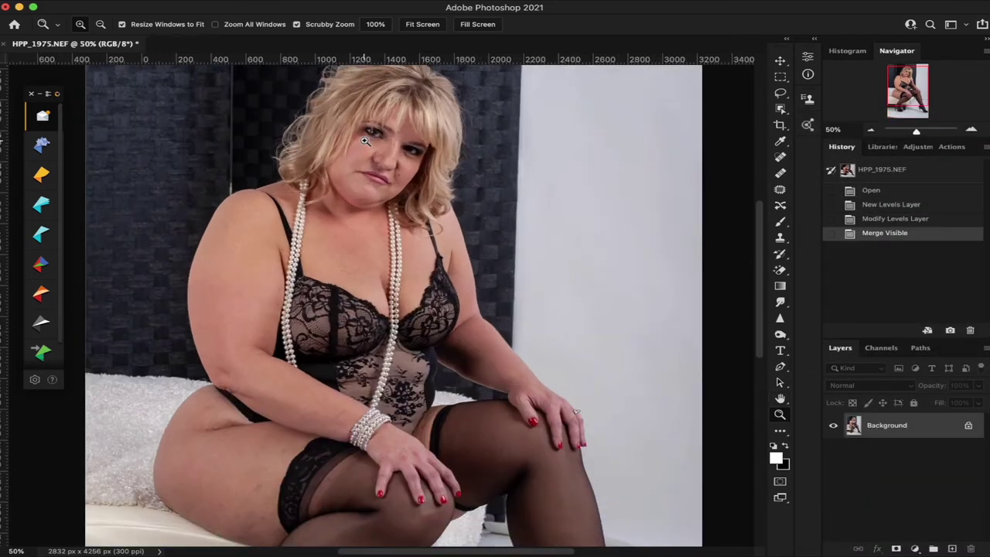
scroll(364, 140, left, 3)
scroll(364, 140, down, 1)
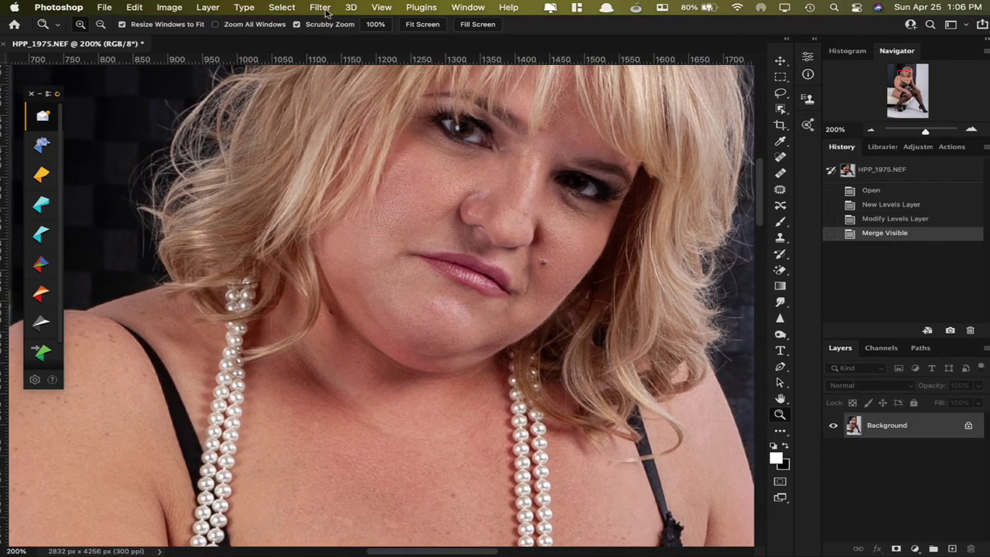
Open Filter > Liquify and zoom to 100% on the model's face
click(320, 8)
click(368, 122)
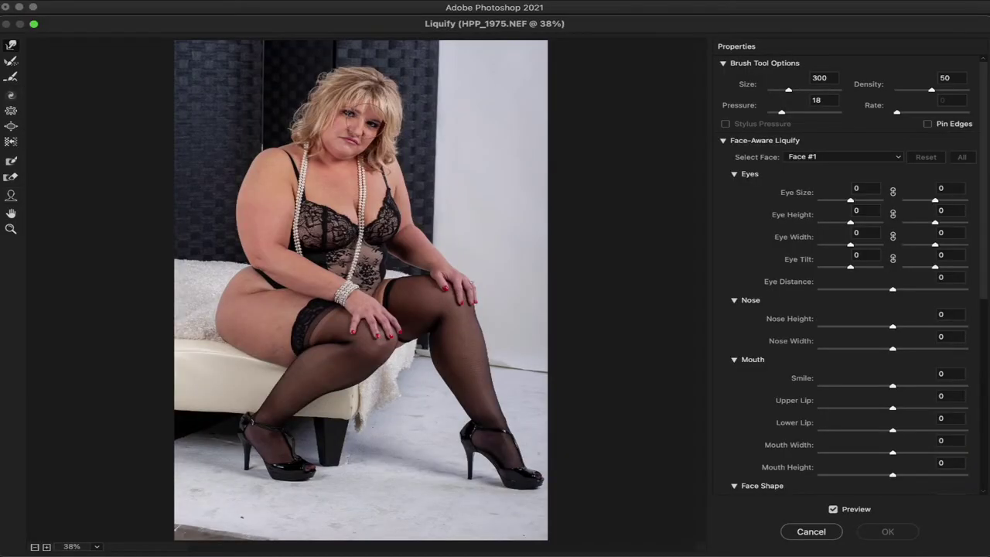
click(11, 229)
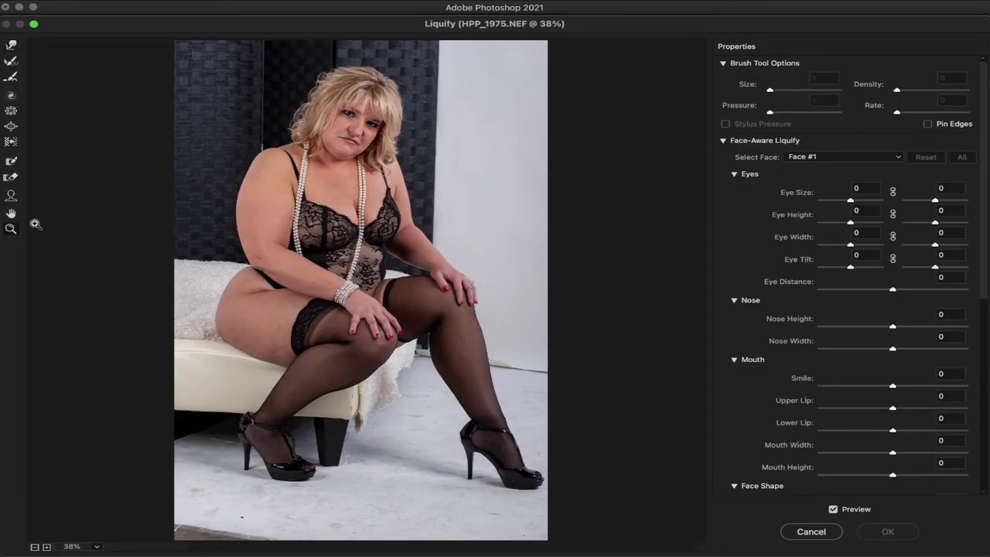
click(324, 145)
scroll(323, 145, down, 3)
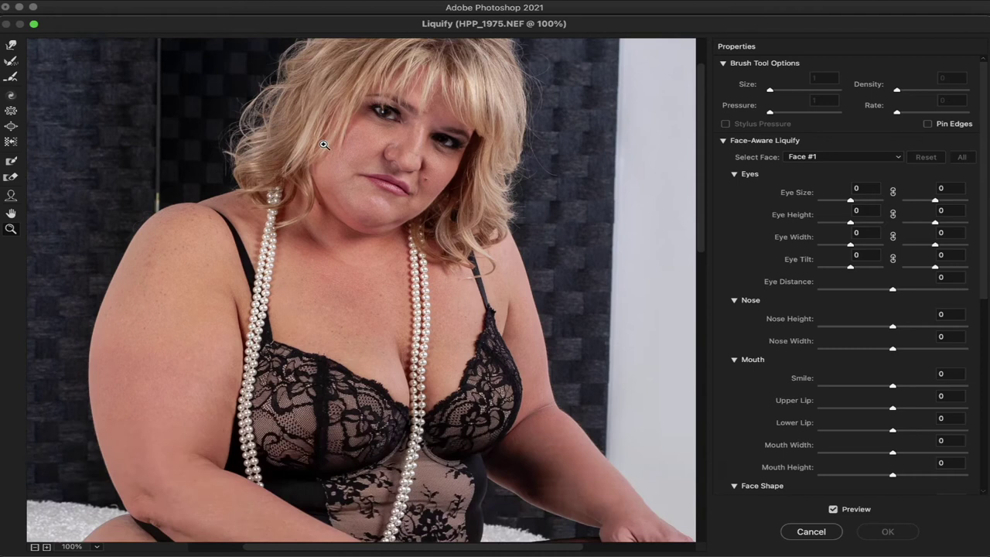
scroll(324, 144, up, 3)
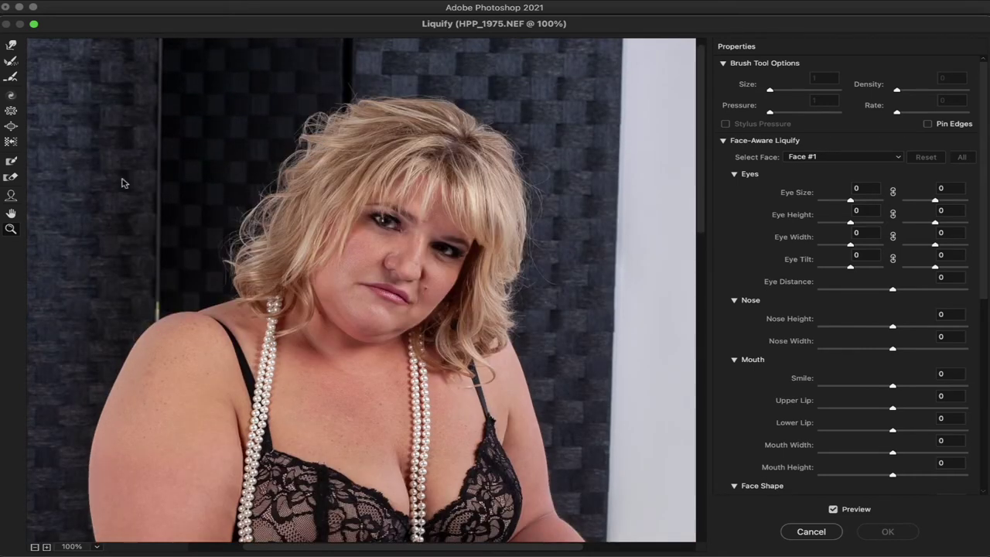
Reshape the jawline with the face-aware Face tool
click(11, 198)
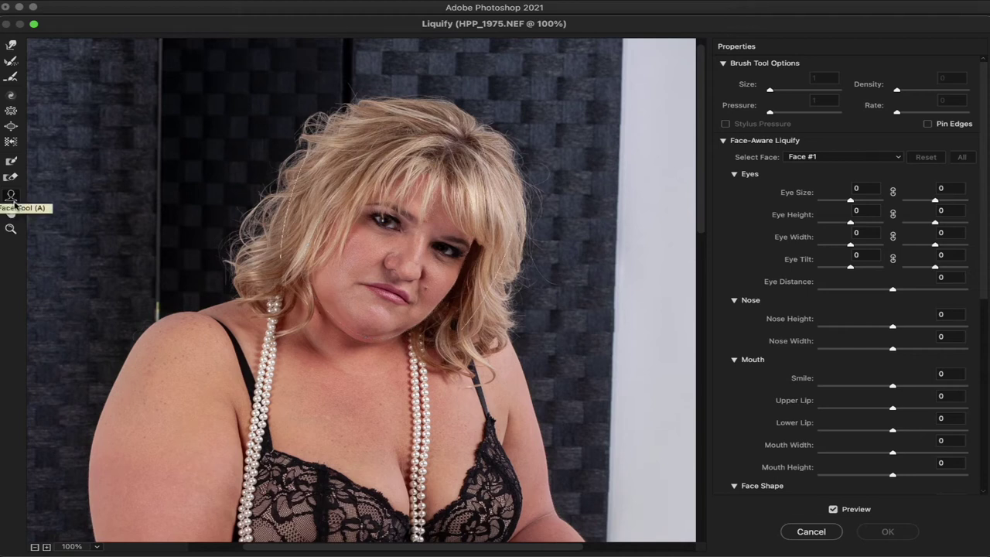
mouse_move(321, 300)
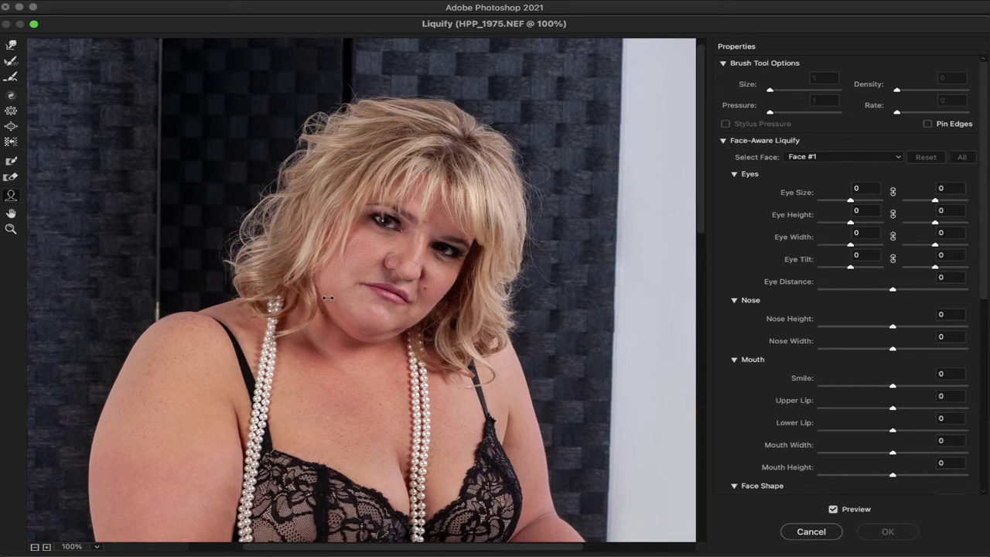
drag(328, 298, 324, 298)
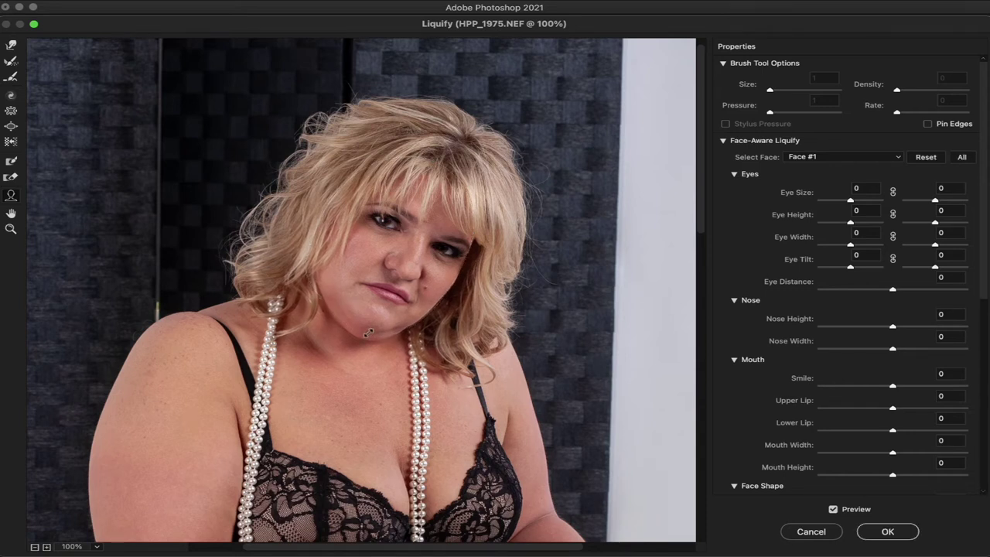
mouse_move(350, 320)
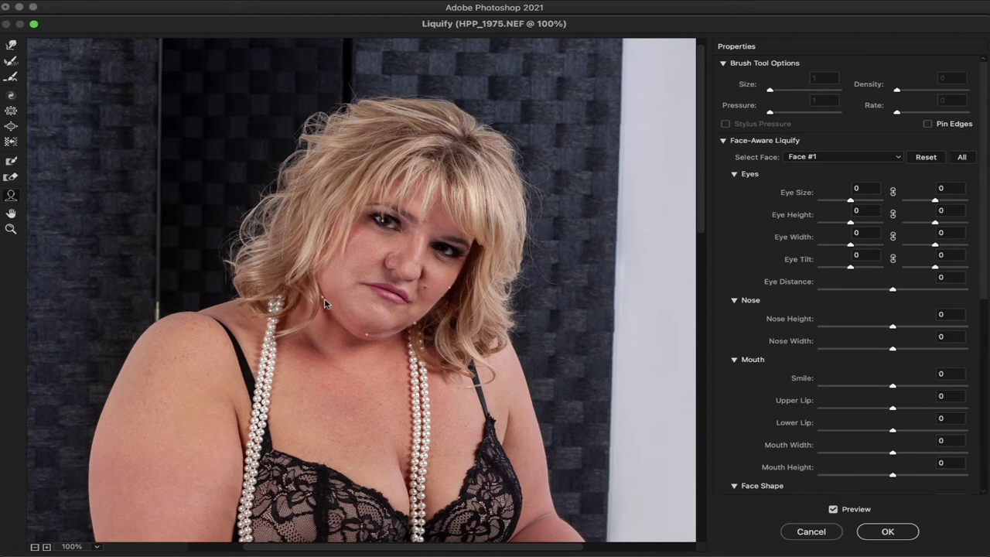
mouse_move(325, 299)
Pick Forward Warp and set its brush size to 250
click(11, 44)
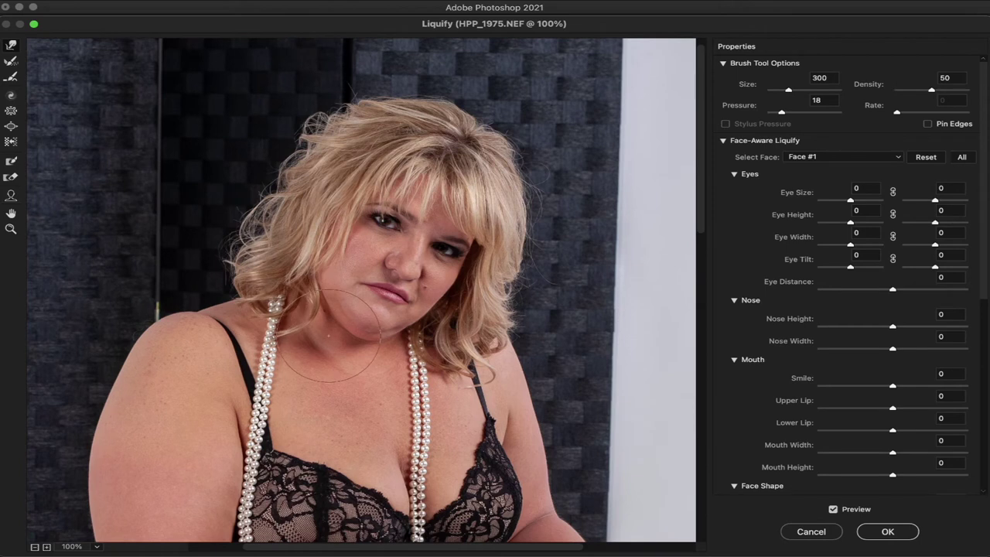
key(bracketleft)
key(bracketleft)
key(bracketleft)
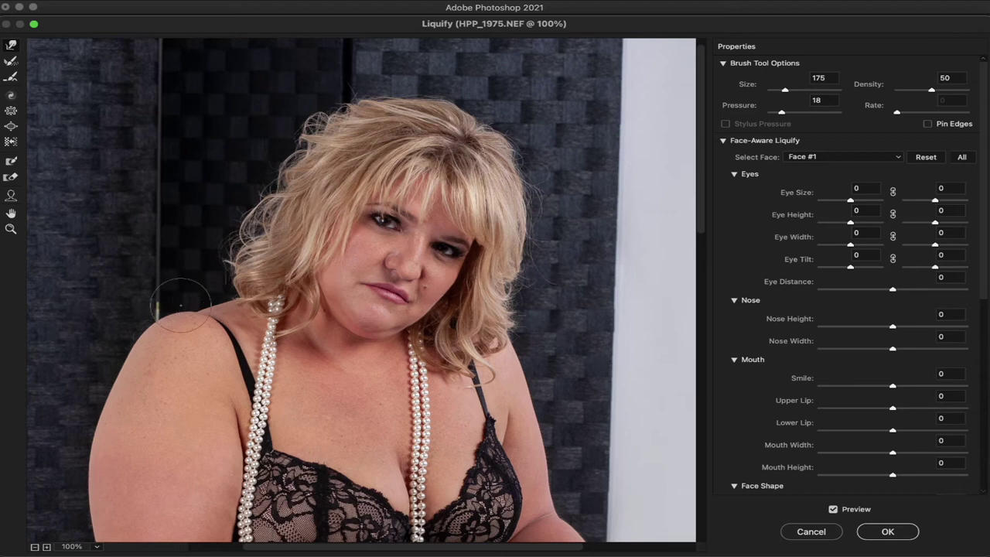
key(bracketright)
key(bracketright)
key(bracketright)
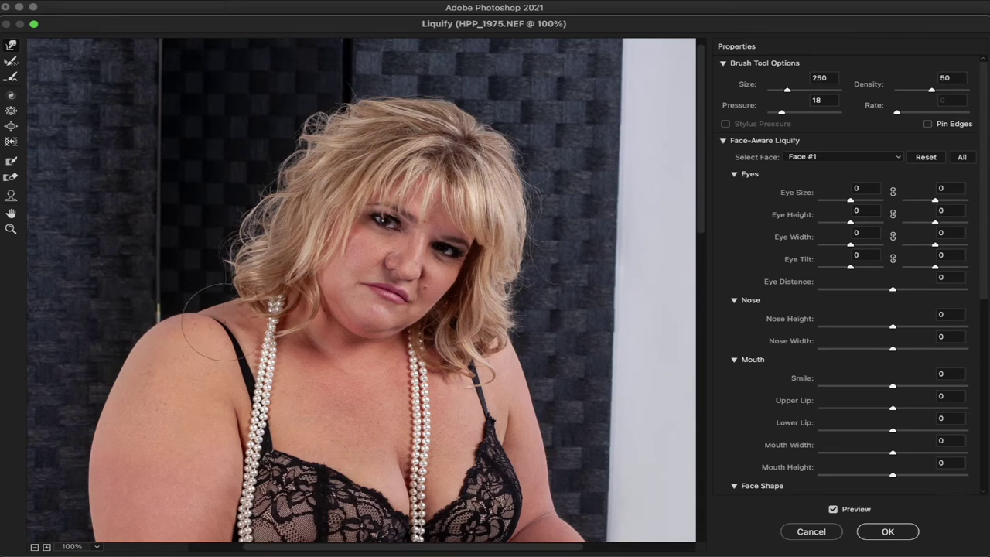
Shrink the warp brush to 175 and push in the waist edge above the fur
scroll(205, 321, down, 3)
scroll(249, 250, down, 10)
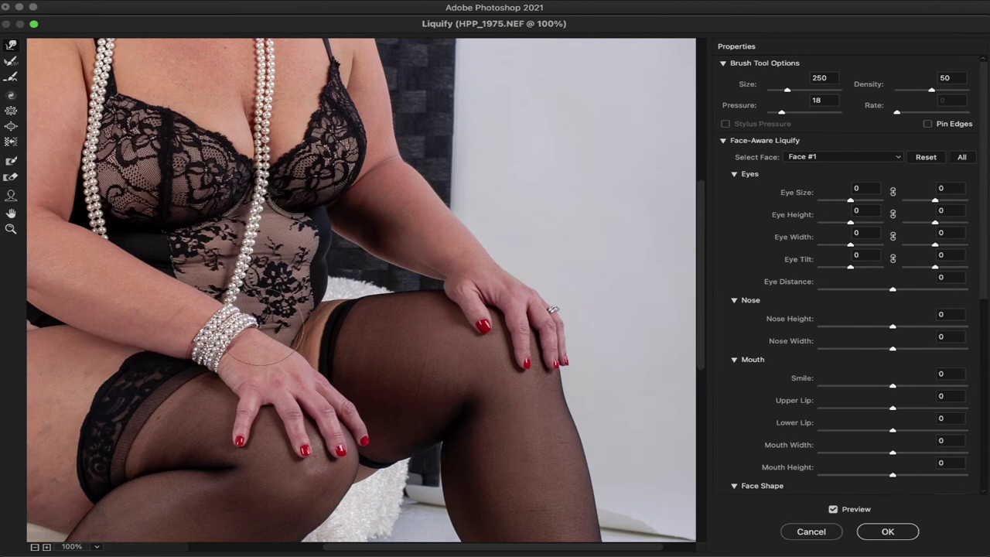
key(bracketleft)
key(bracketleft)
mouse_move(345, 282)
mouse_down()
mouse_move(334, 269)
mouse_move(348, 290)
mouse_move(329, 287)
mouse_move(344, 288)
mouse_move(333, 278)
mouse_move(341, 236)
mouse_move(350, 237)
mouse_move(332, 225)
mouse_move(352, 245)
mouse_up()
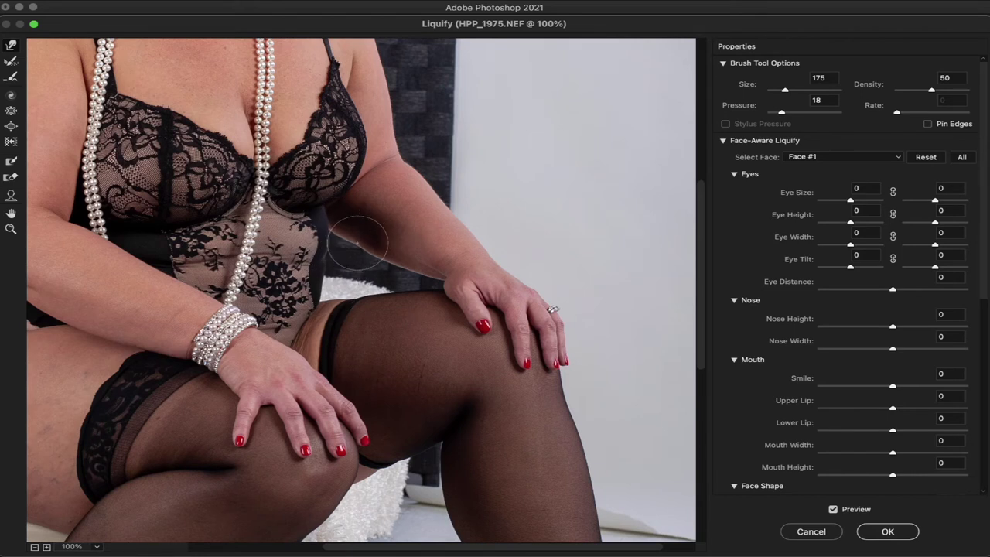
Enlarge the warp brush to 300 and work up the torso toward the face
scroll(364, 232, left, 5)
scroll(364, 232, down, 2)
scroll(364, 232, left, 3)
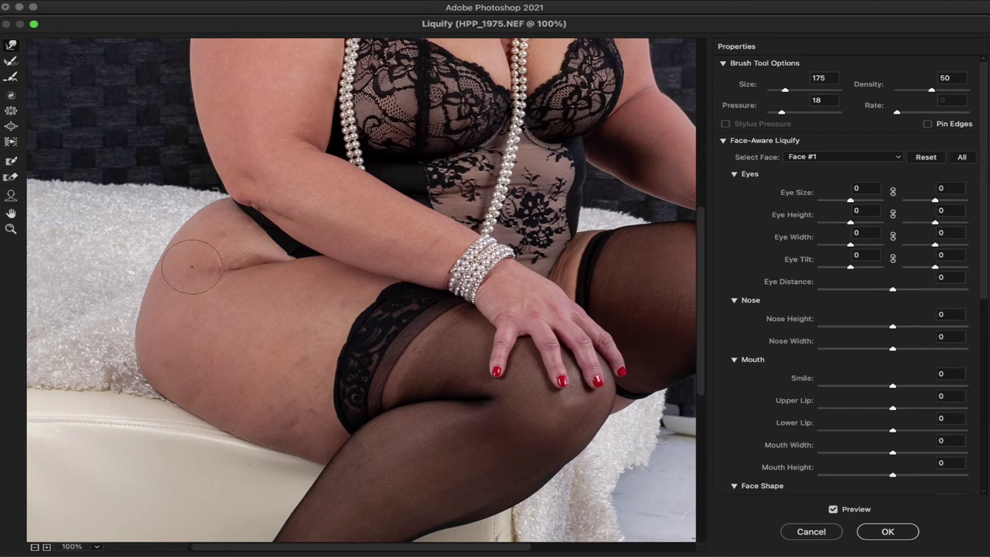
key(bracketright)
key(bracketright)
key(bracketright)
key(bracketright)
key(bracketright)
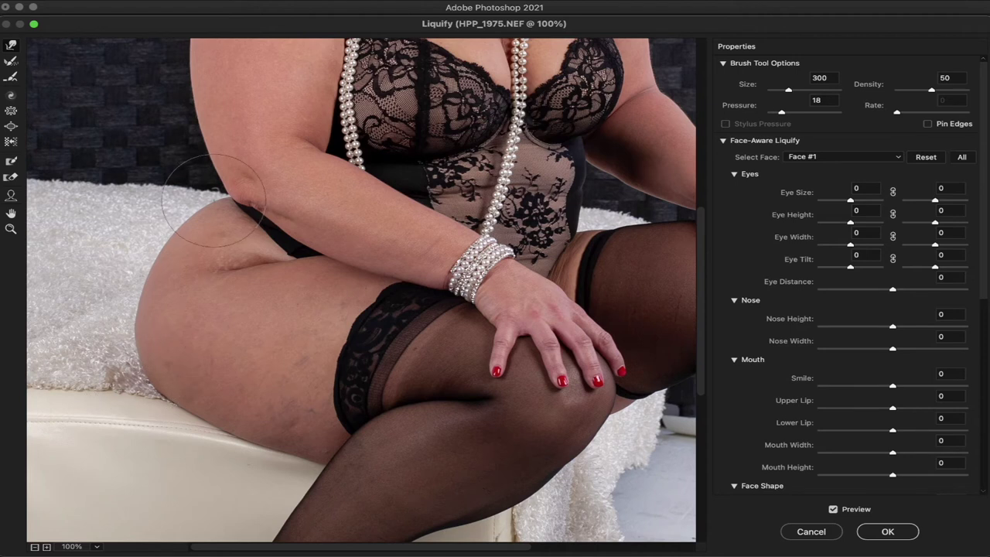
drag(232, 162, 229, 374)
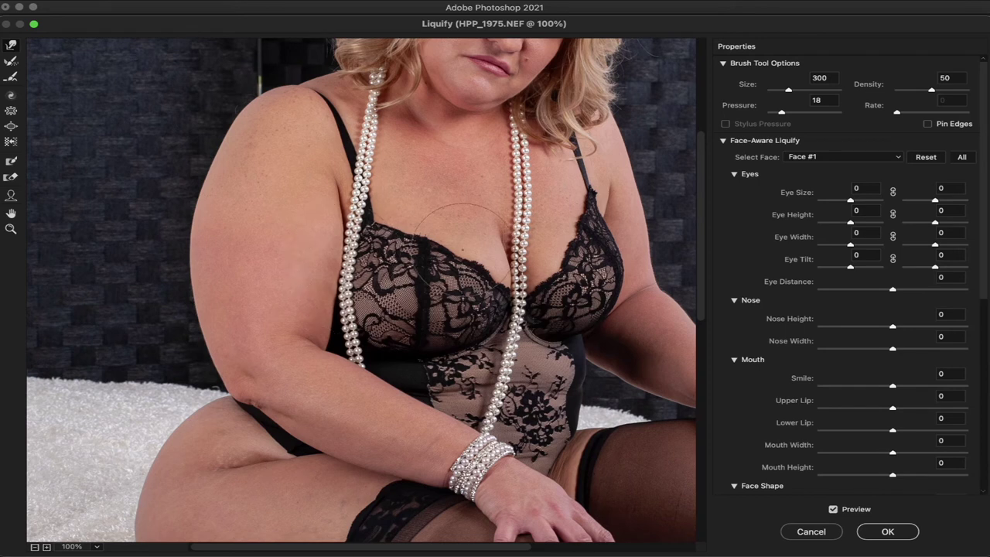
scroll(462, 248, down, 3)
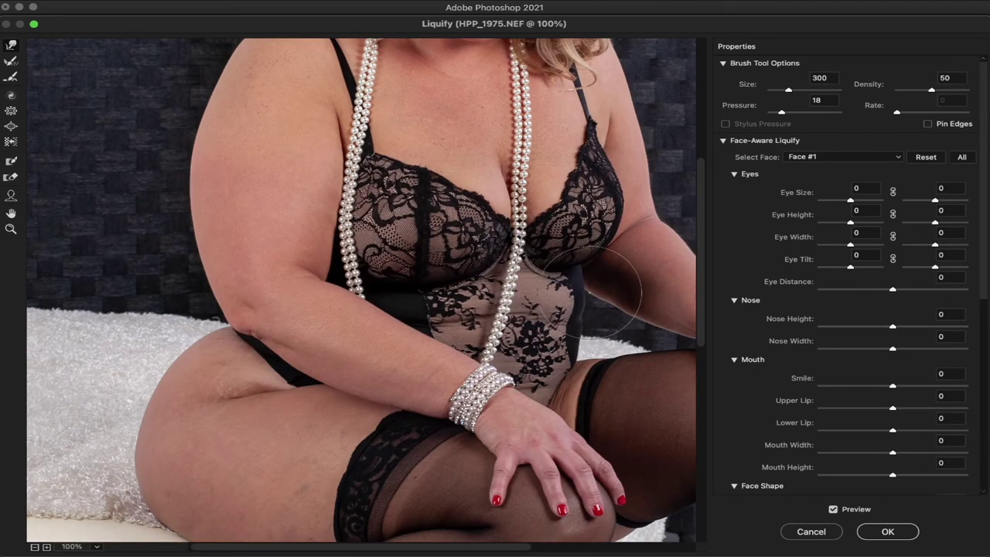
scroll(596, 294, up, 6)
scroll(595, 348, down, 4)
scroll(595, 447, up, 1)
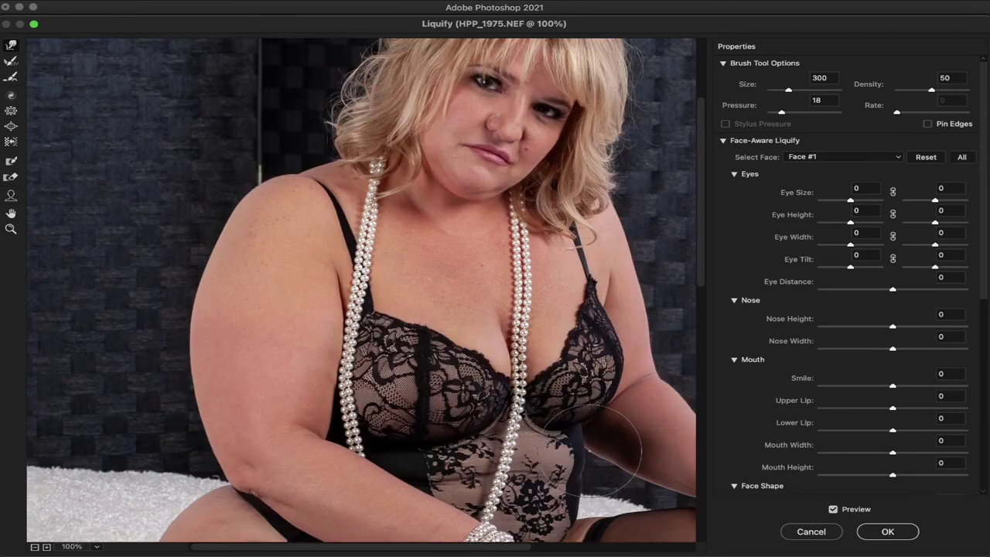
scroll(600, 448, up, 2)
scroll(600, 449, down, 2)
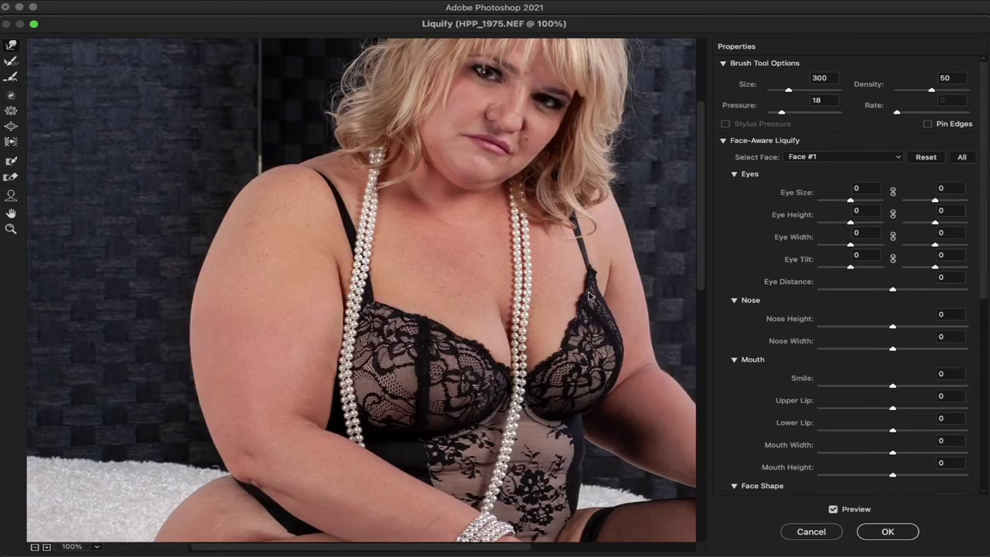
Commit the Liquify changes to the photo and scroll down to the thigh
click(888, 532)
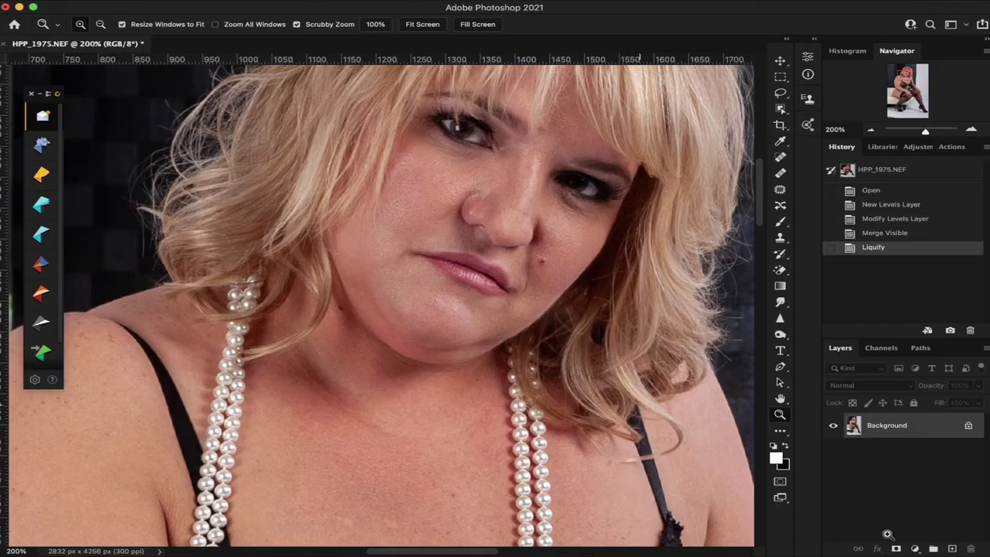
scroll(455, 309, down, 20)
scroll(455, 309, left, 5)
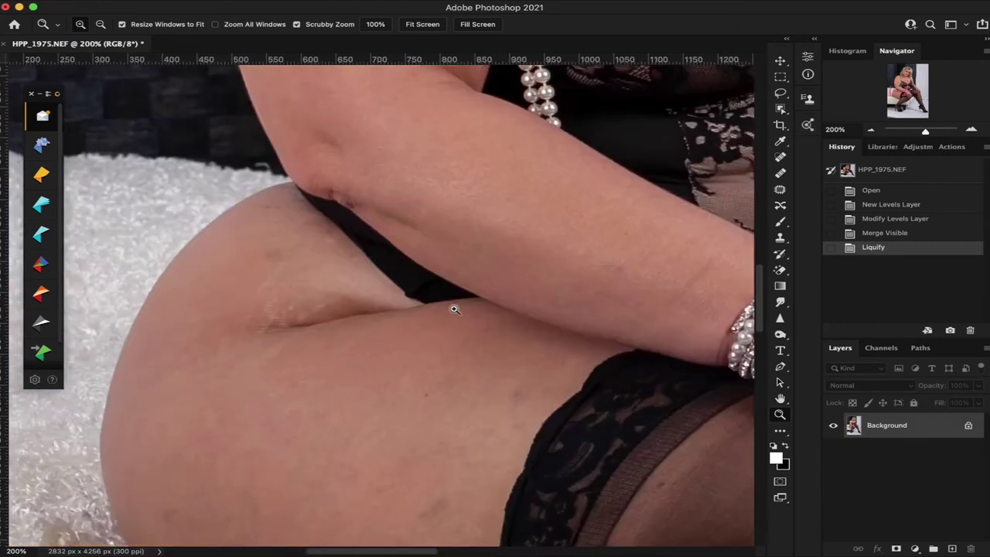
scroll(455, 309, down, 5)
scroll(455, 309, right, 3)
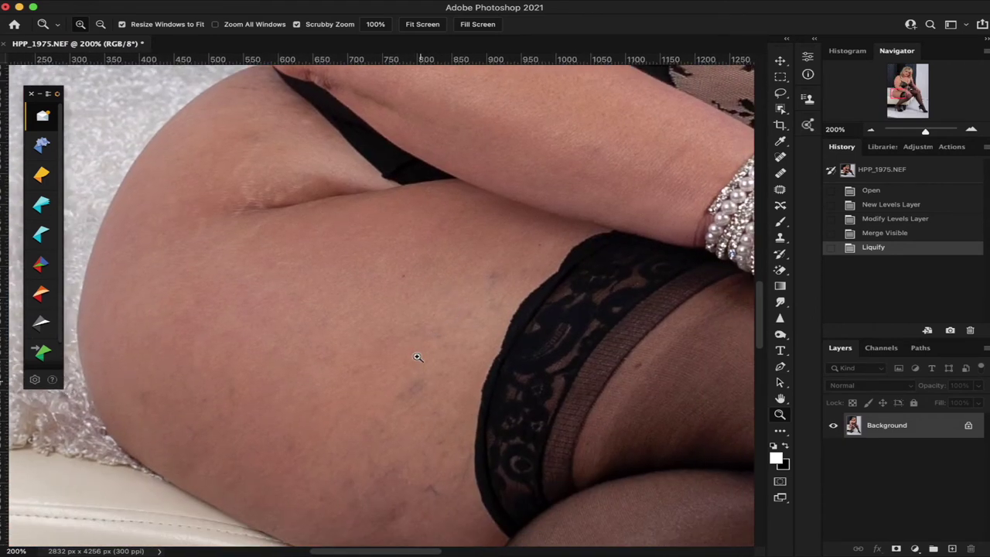
scroll(414, 364, down, 3)
scroll(409, 367, down, 2)
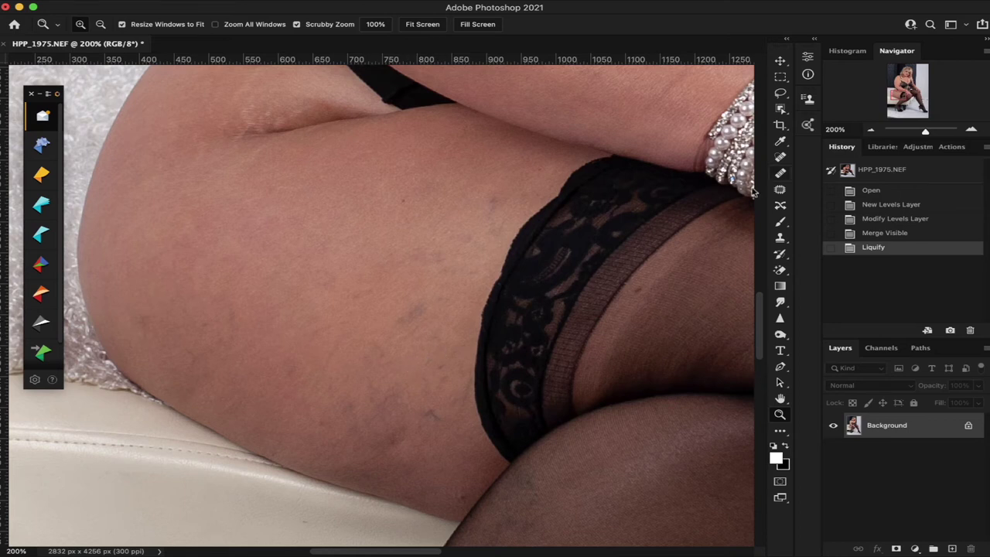
With the Content-Aware Spot Healing Brush, heal a cluster of thigh blemishes
click(779, 163)
alt+click(779, 159)
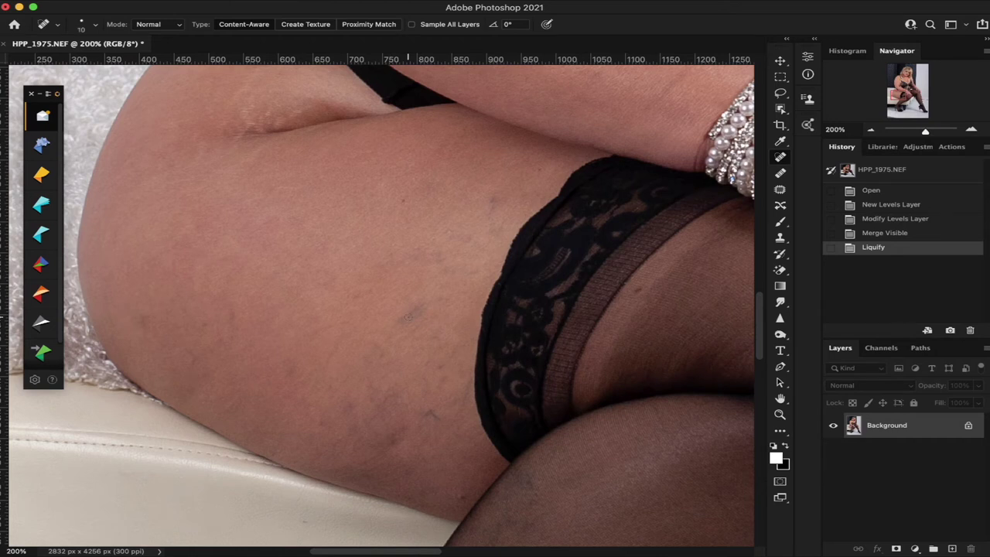
drag(410, 316, 430, 303)
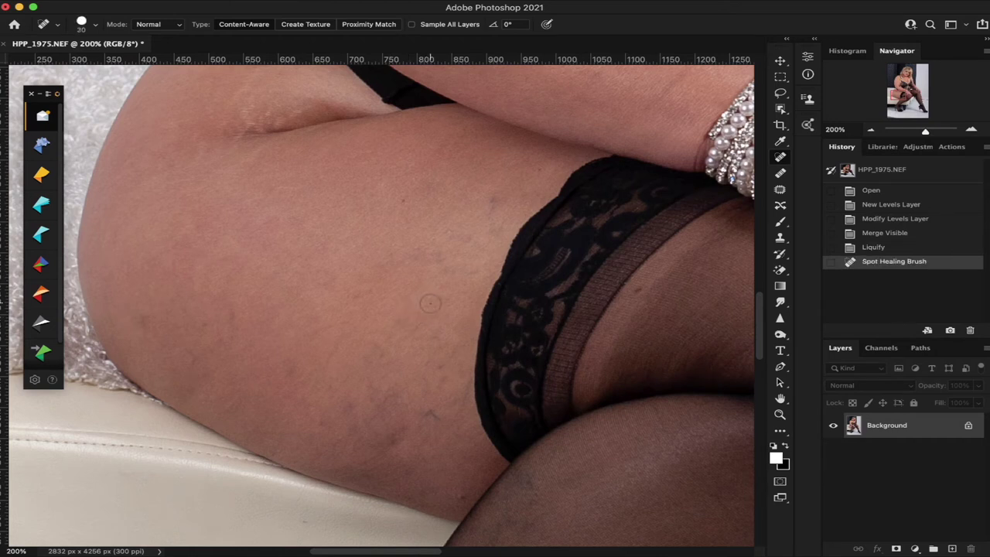
drag(422, 354, 414, 360)
click(439, 368)
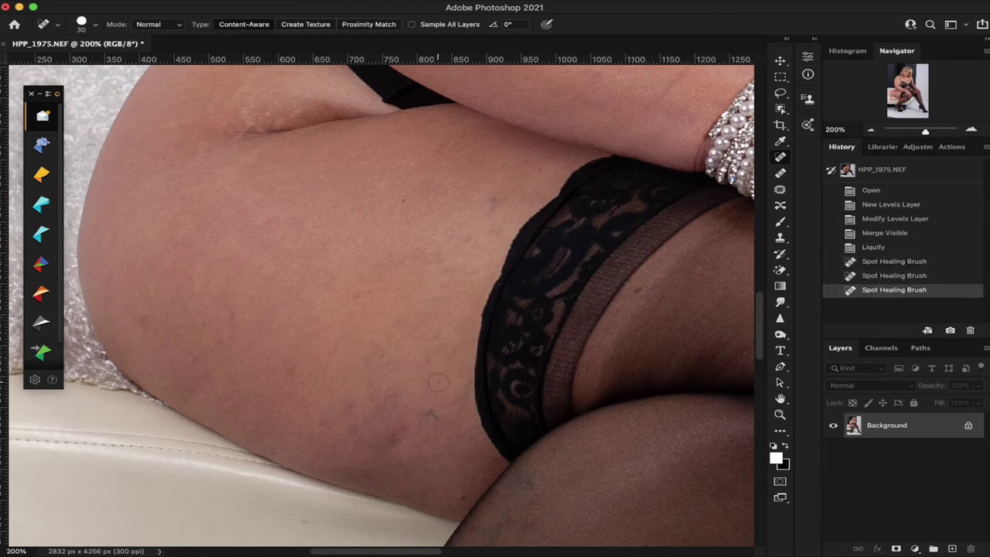
click(460, 391)
click(426, 414)
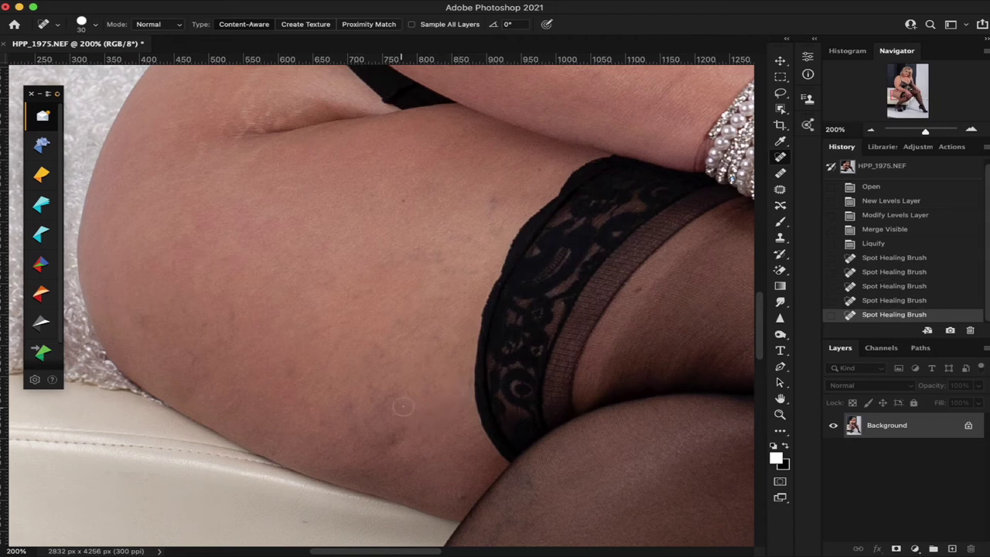
click(400, 405)
Heal the remaining spots on the lower and upper thigh
click(389, 427)
click(358, 409)
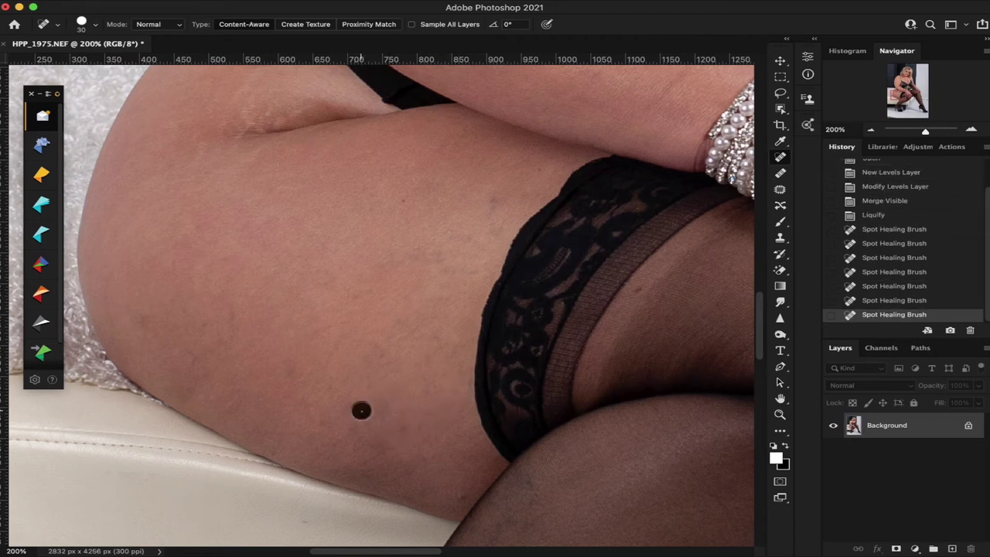
drag(351, 414, 355, 452)
drag(458, 499, 461, 478)
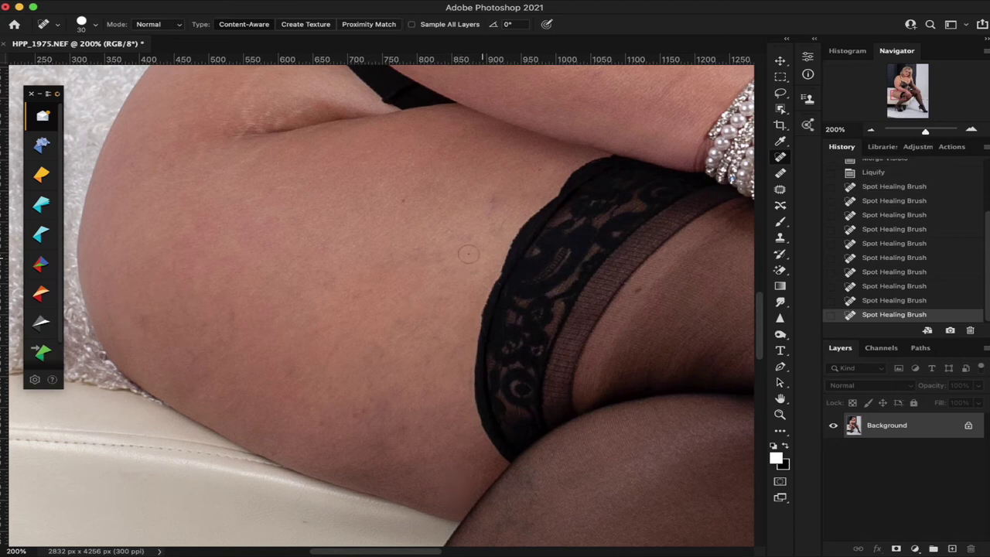
drag(467, 253, 470, 272)
drag(495, 225, 495, 188)
Paint out the blemishes running along the thigh crease
scroll(391, 242, up, 3)
scroll(391, 241, left, 2)
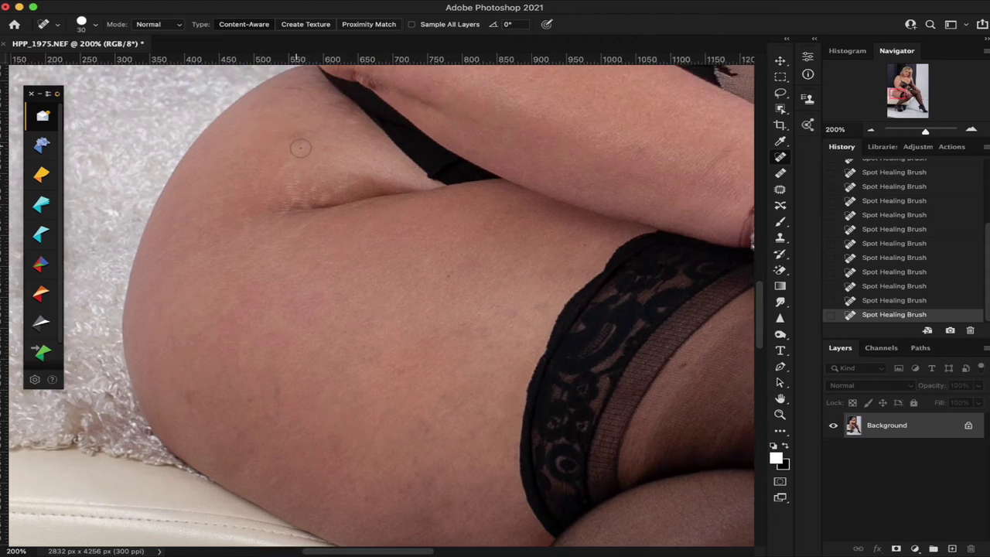
mouse_move(301, 147)
mouse_down()
mouse_move(276, 186)
mouse_move(288, 192)
mouse_move(295, 168)
mouse_move(311, 184)
mouse_move(318, 170)
mouse_move(347, 183)
mouse_move(364, 173)
mouse_move(322, 198)
mouse_move(271, 206)
mouse_up()
mouse_move(356, 186)
mouse_down()
mouse_move(313, 183)
mouse_move(295, 202)
mouse_up()
Heal a mark on the forearm, check the skin, and fit the photo on screen
scroll(361, 191, right, 5)
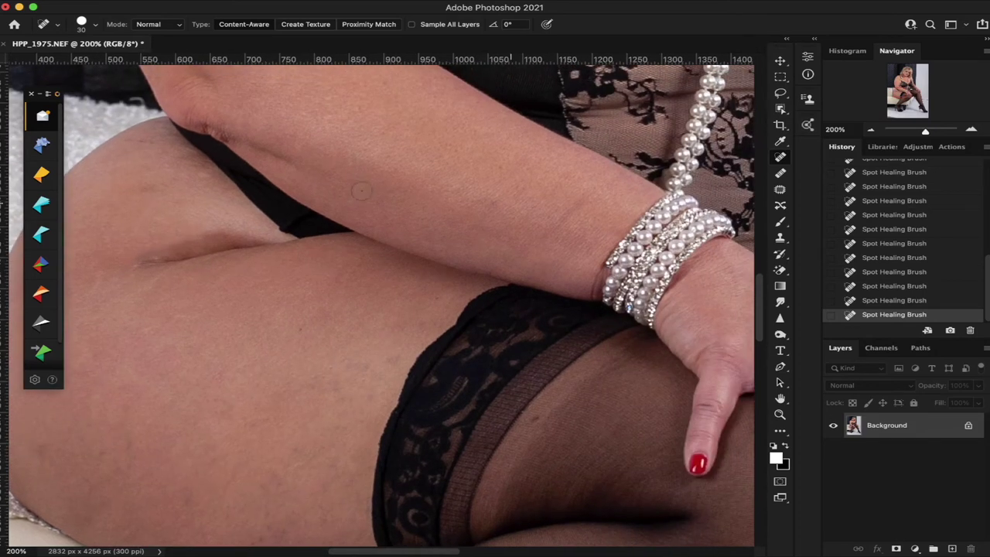
drag(590, 192, 542, 234)
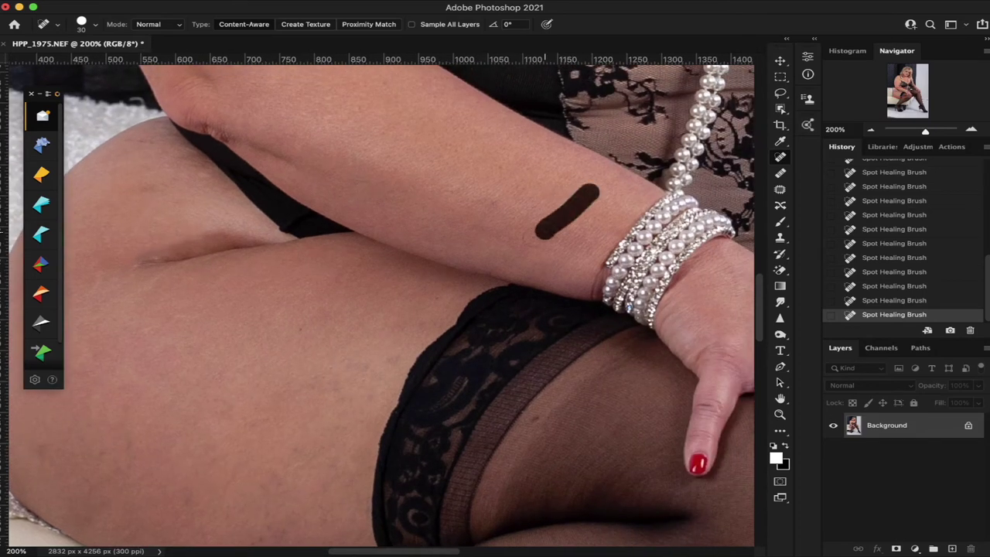
scroll(469, 263, up, 15)
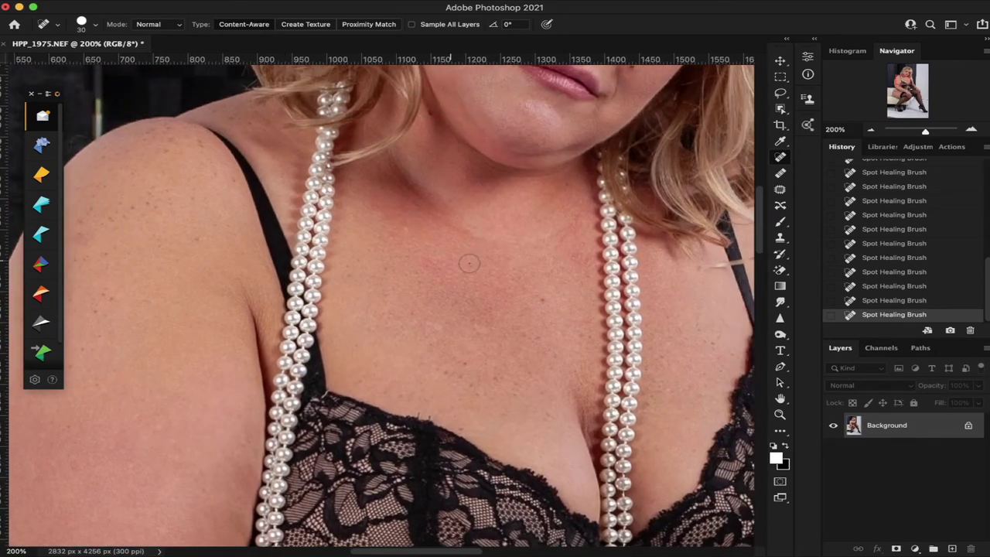
scroll(469, 263, up, 8)
scroll(456, 263, down, 8)
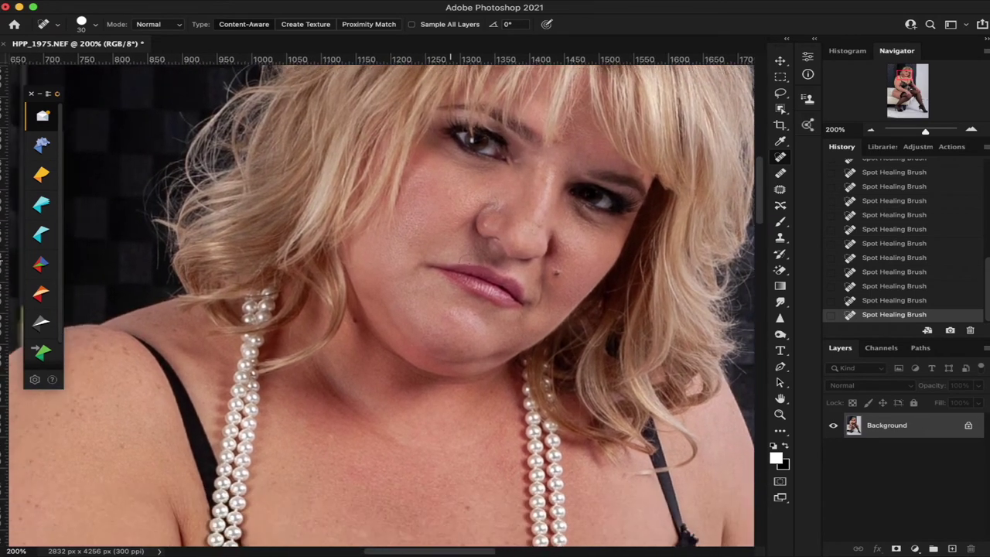
scroll(451, 261, down, 2)
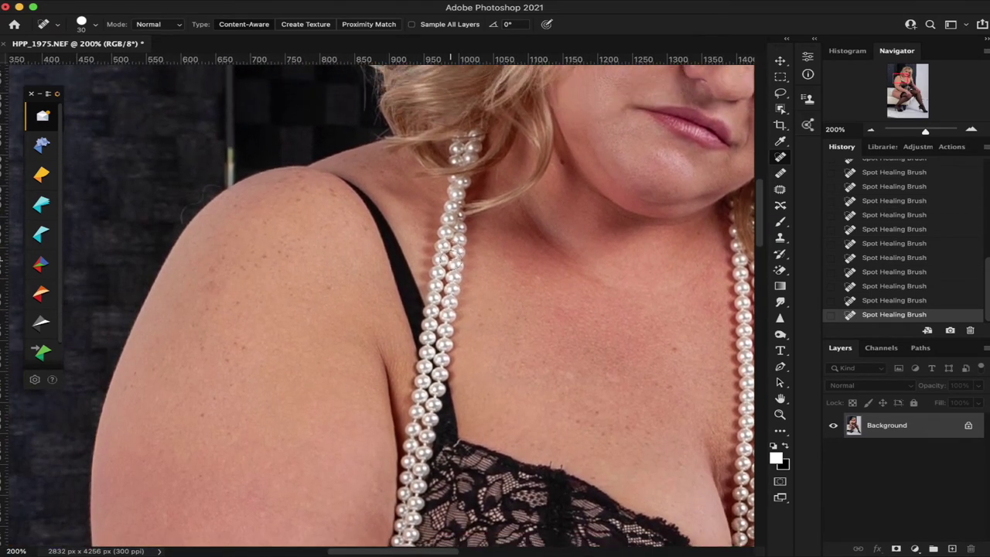
scroll(451, 261, right, 15)
scroll(451, 261, left, 15)
scroll(451, 260, down, 12)
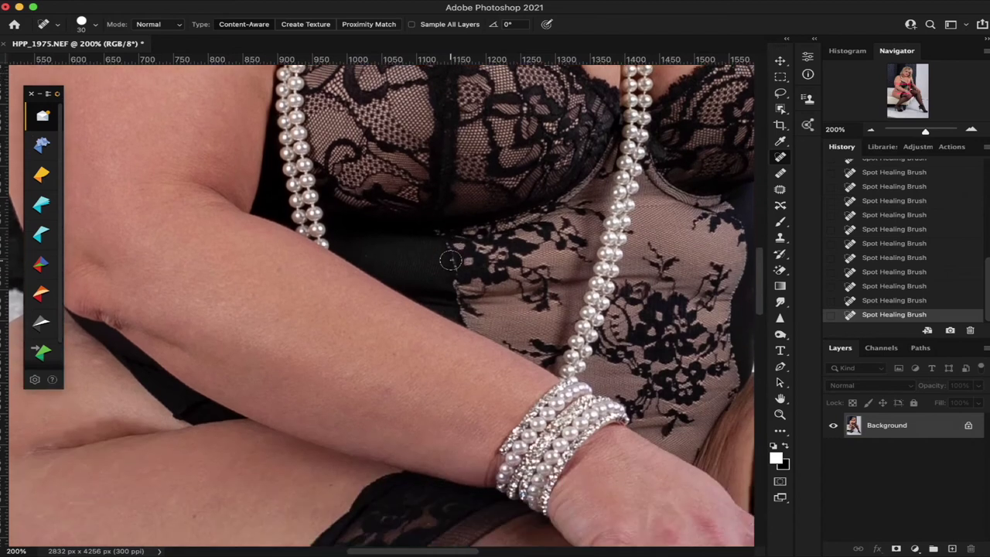
scroll(451, 261, left, 5)
scroll(451, 261, up, 5)
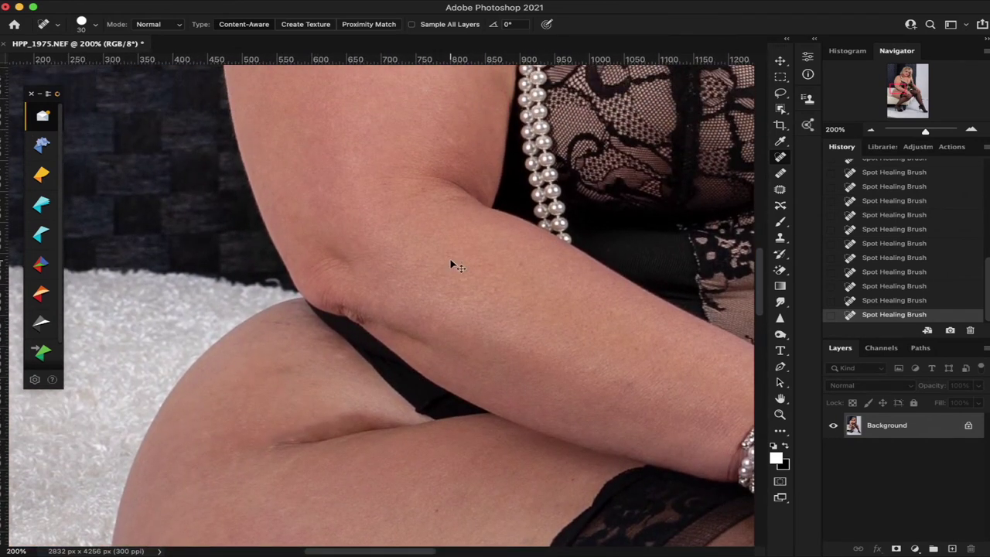
key(super+0)
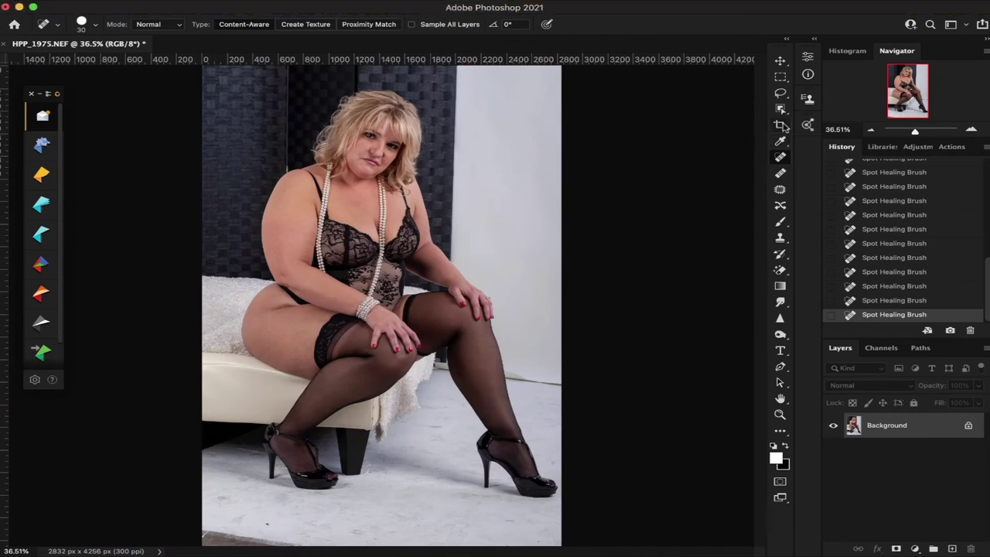
Crop the bottom and sides so the image is 2620 × 3938 px
click(781, 125)
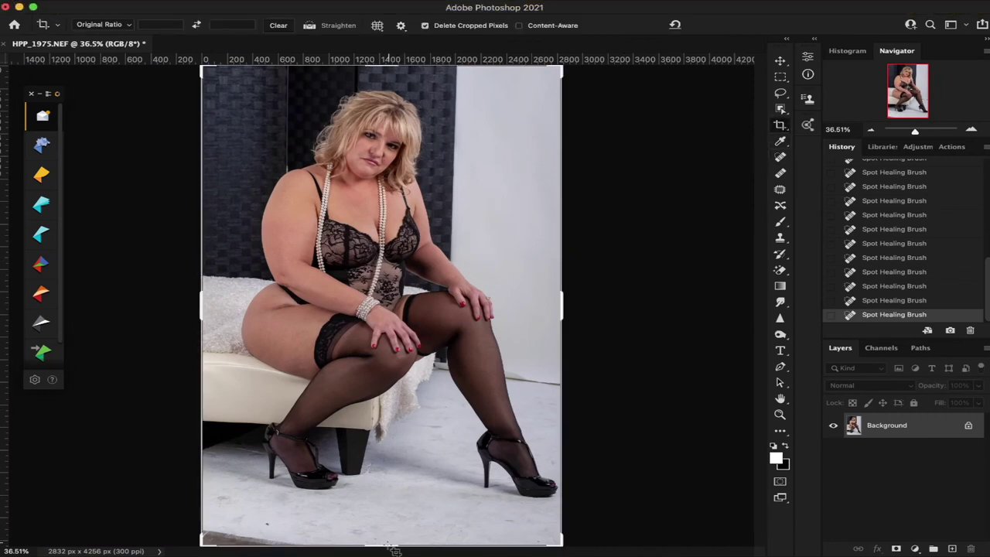
drag(387, 543, 393, 491)
drag(402, 340, 388, 315)
key(Return)
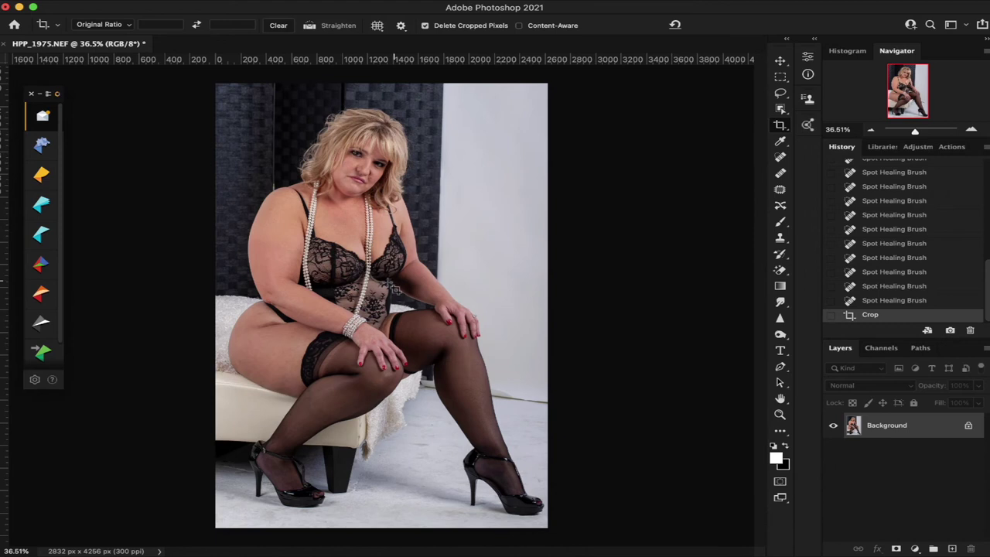
Zoom in to 200% on the model's face
click(779, 415)
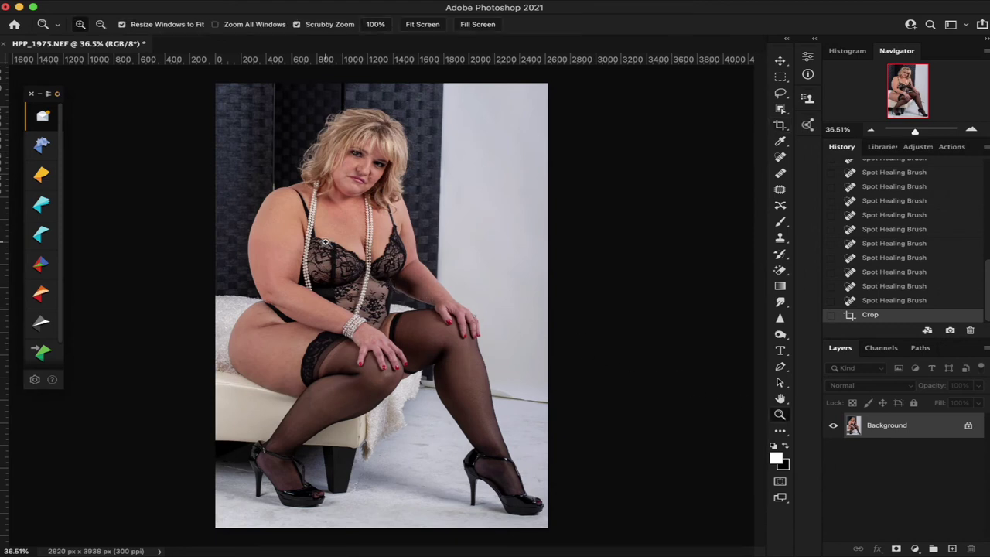
click(326, 242)
scroll(326, 242, left, 3)
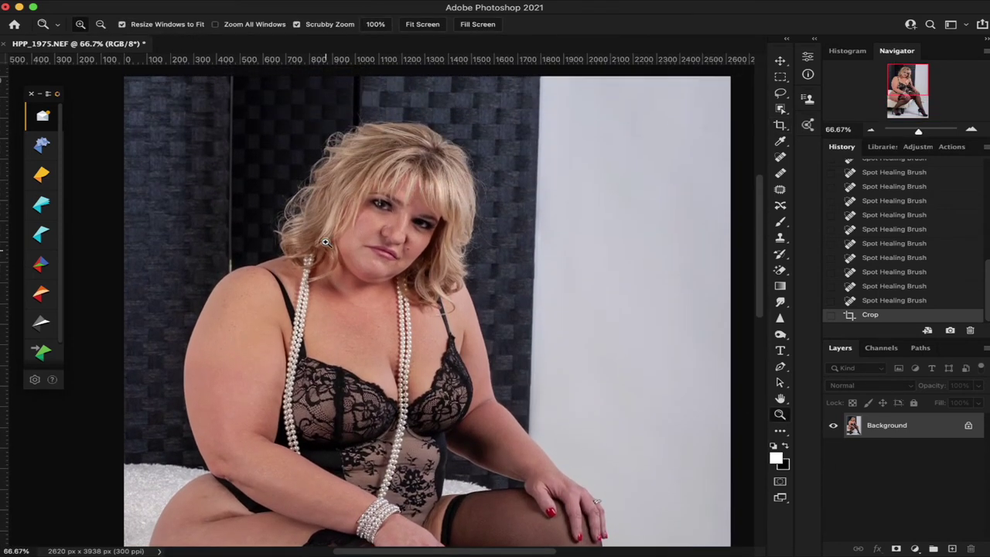
scroll(325, 243, right, 2)
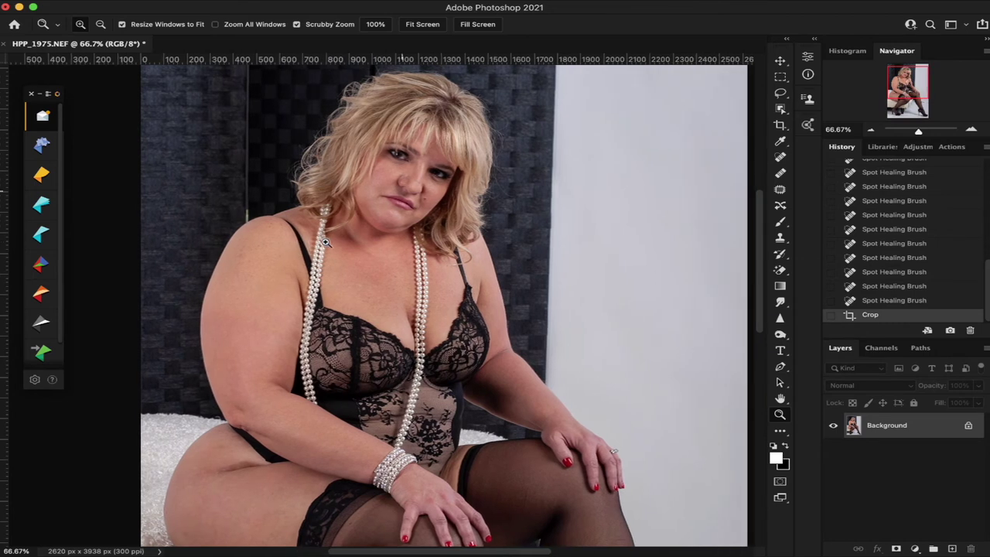
click(396, 182)
click(396, 182)
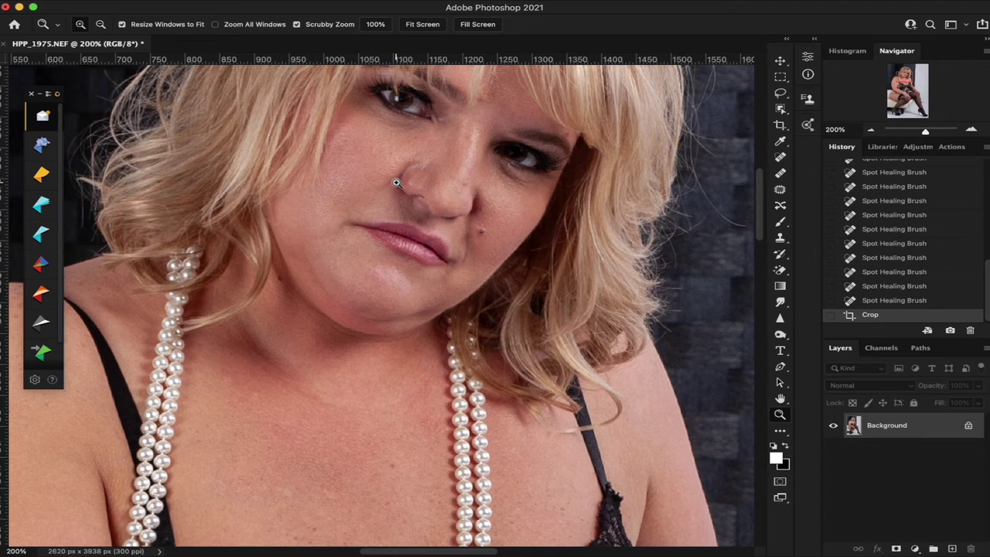
Browse the Filter menu's plugin groups to reveal the Imagenomic Portraiture 3 entry
scroll(396, 182, up, 3)
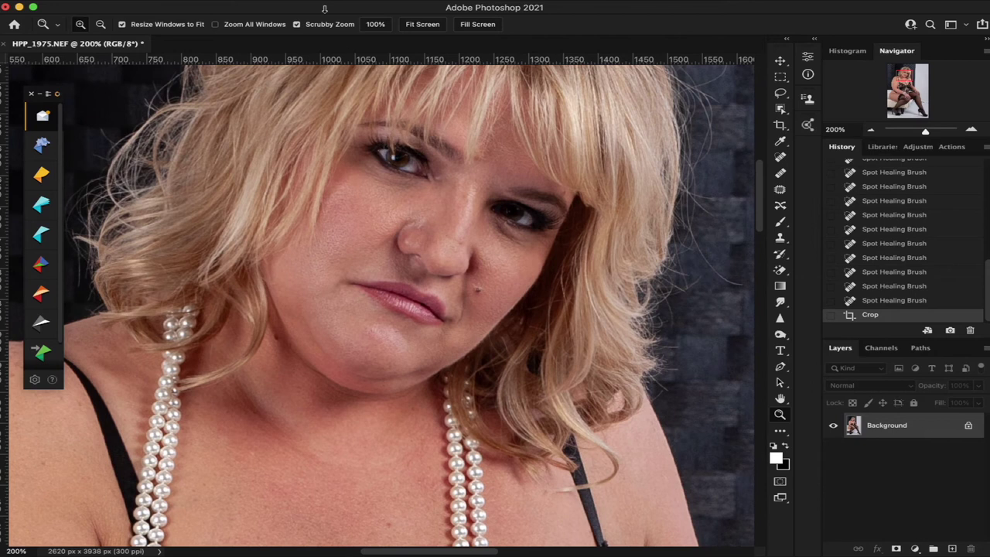
click(323, 8)
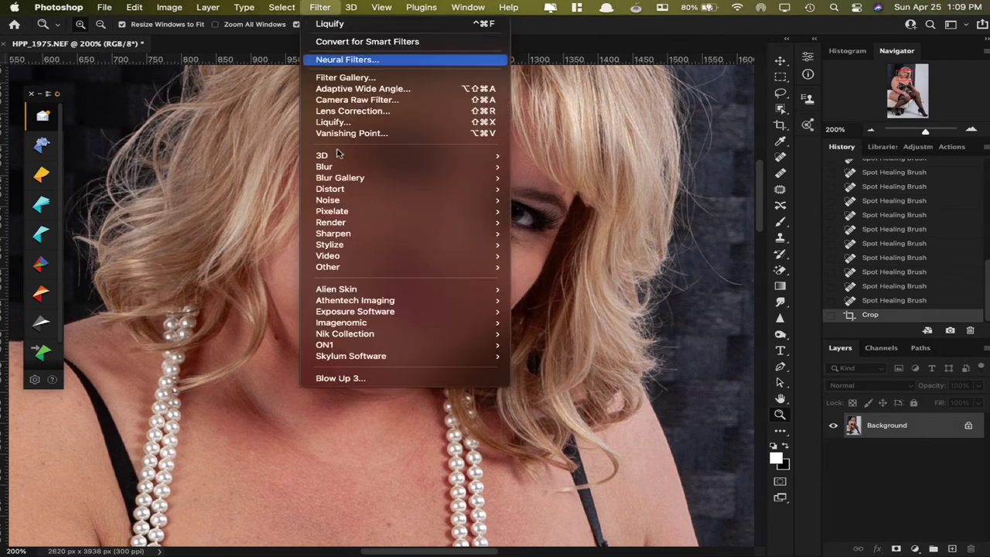
key(Up)
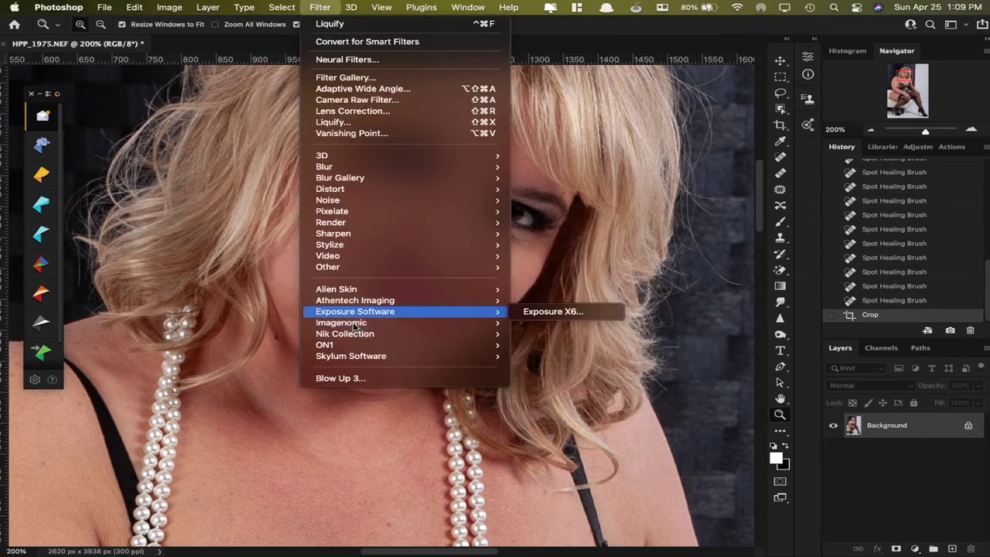
mouse_move(354, 327)
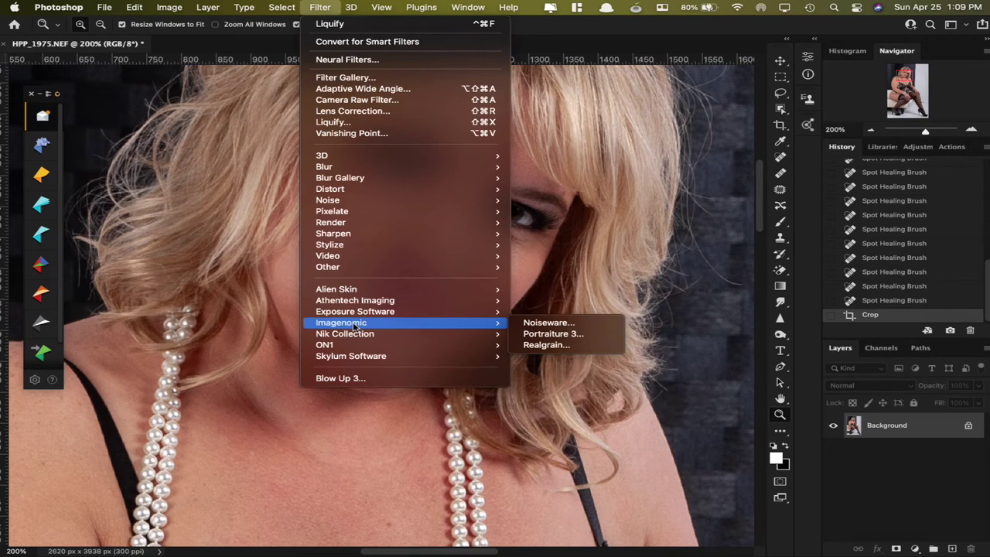
key(Down)
key(Down)
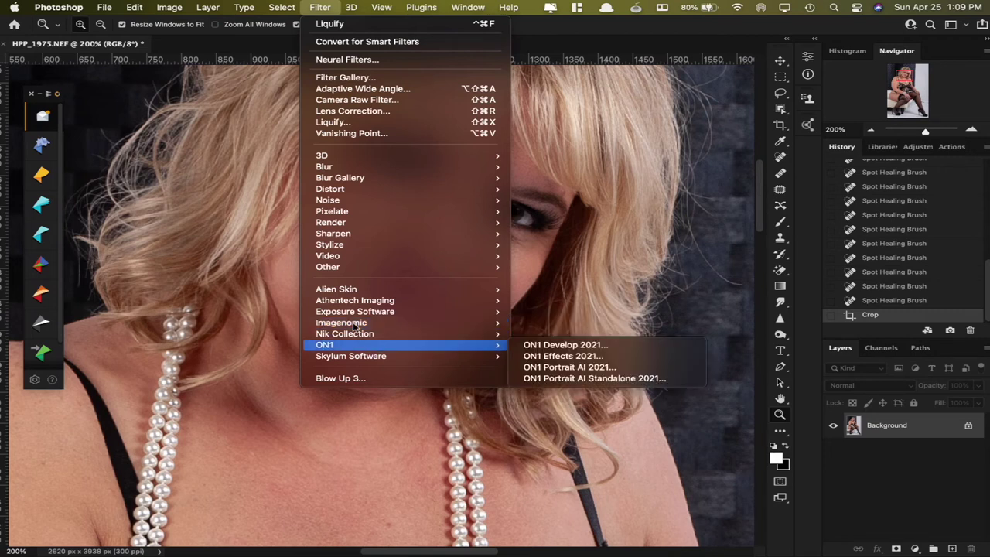
mouse_move(380, 306)
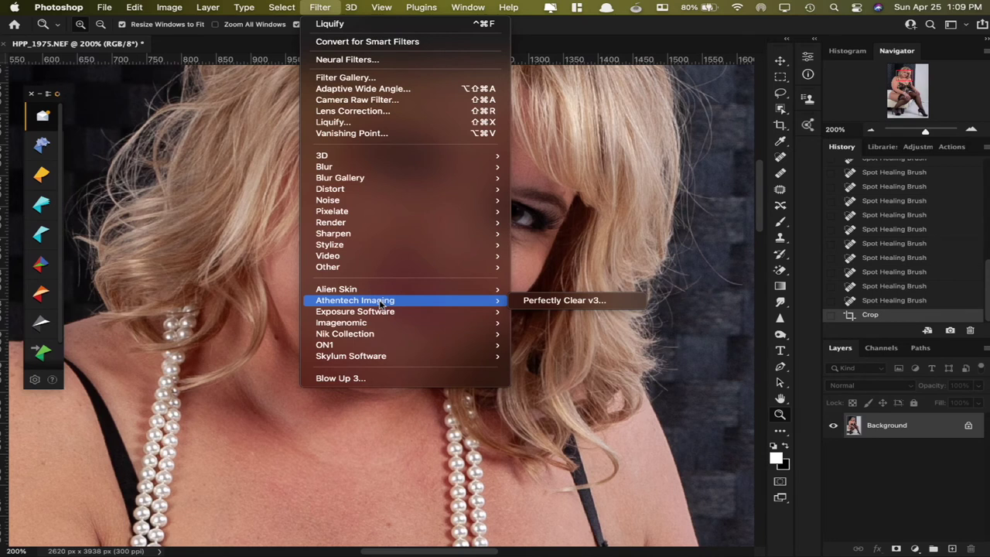
mouse_move(393, 354)
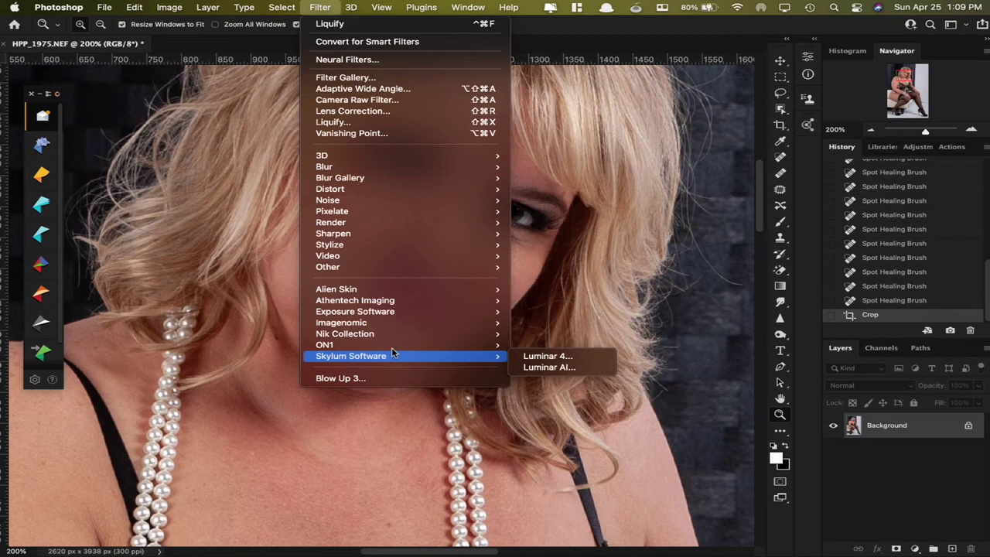
key(Up)
key(Up)
key(Up)
key(Up)
key(Up)
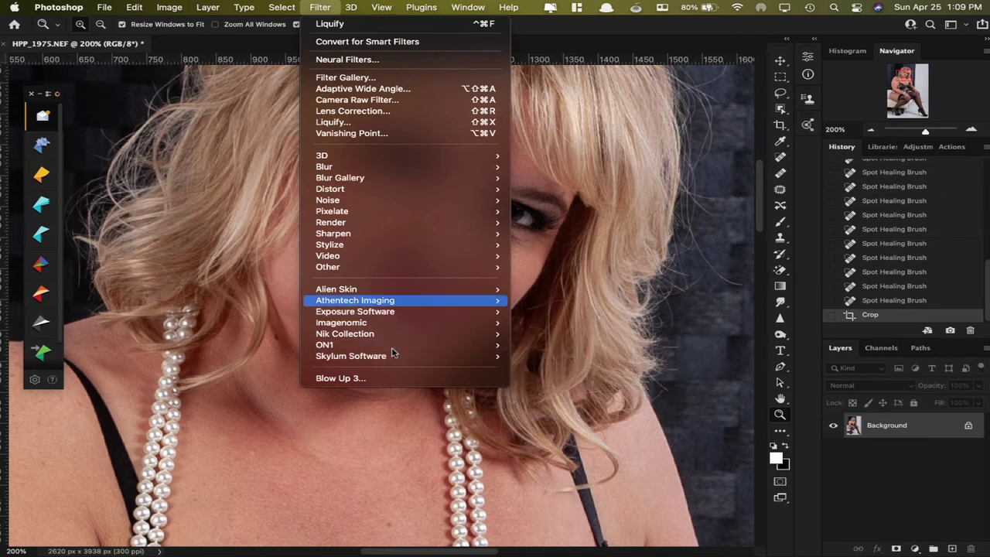
key(Down)
key(Up)
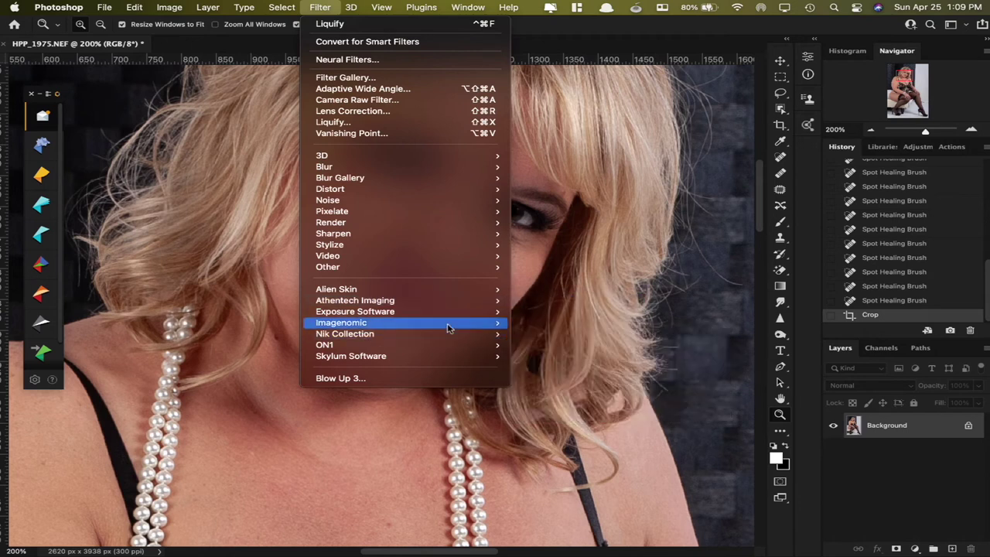
mouse_move(449, 328)
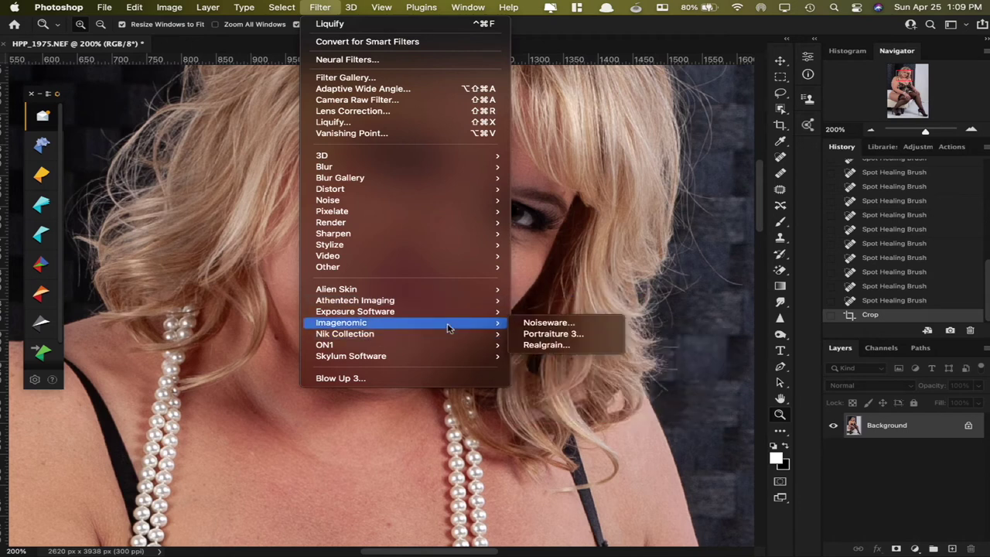
Launch Portraiture 3 and zoom its preview to 100%, framed on the model's face
click(592, 336)
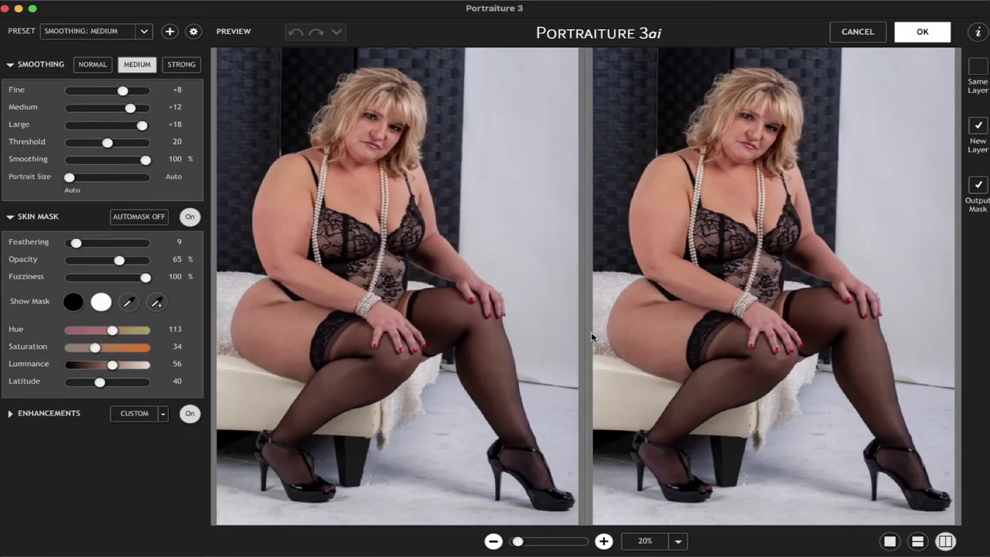
click(603, 541)
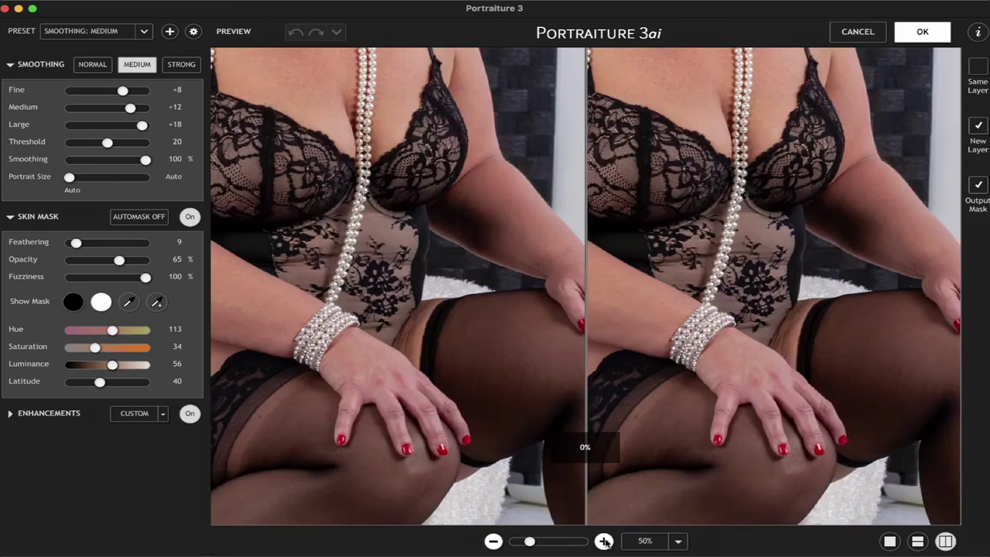
click(603, 541)
drag(740, 139, 704, 441)
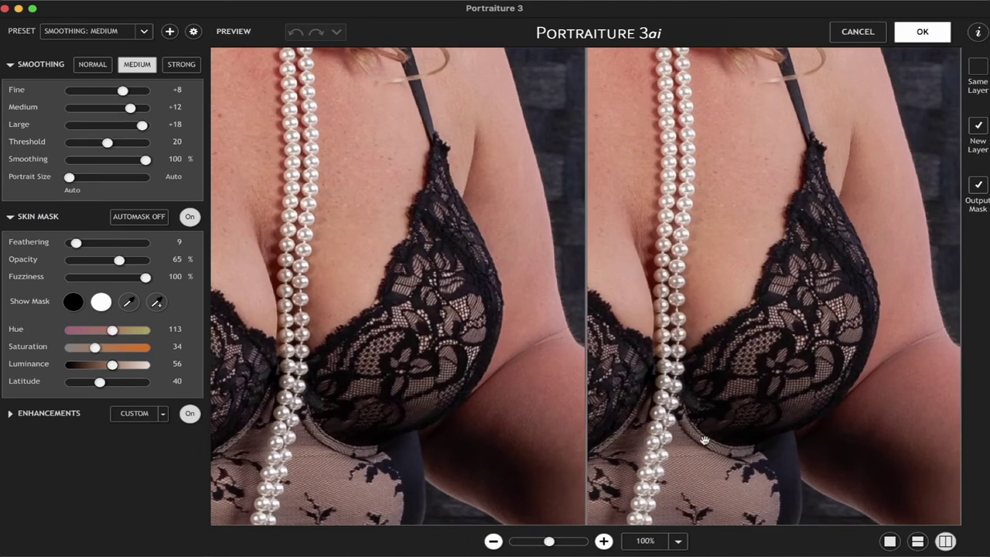
drag(736, 209, 766, 503)
drag(684, 257, 762, 452)
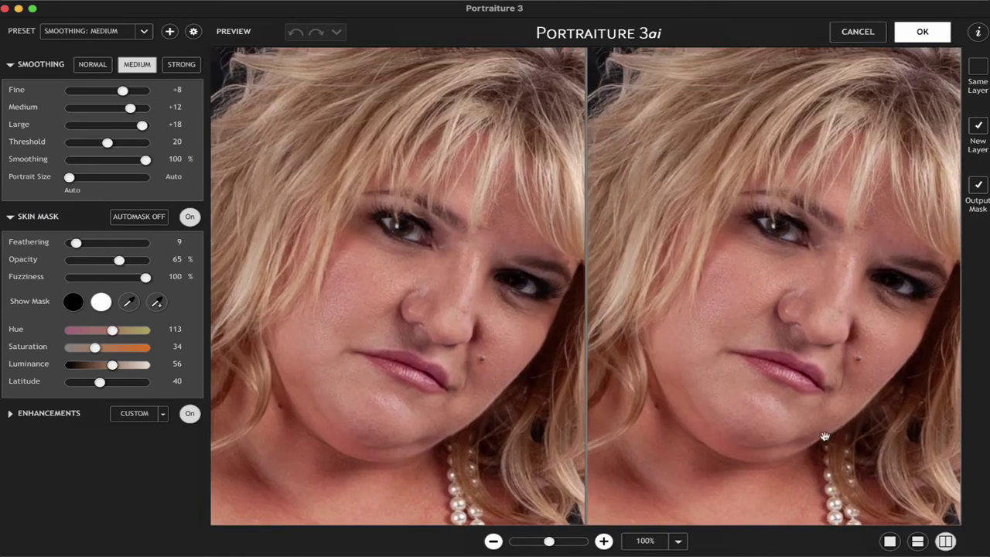
drag(744, 361, 784, 269)
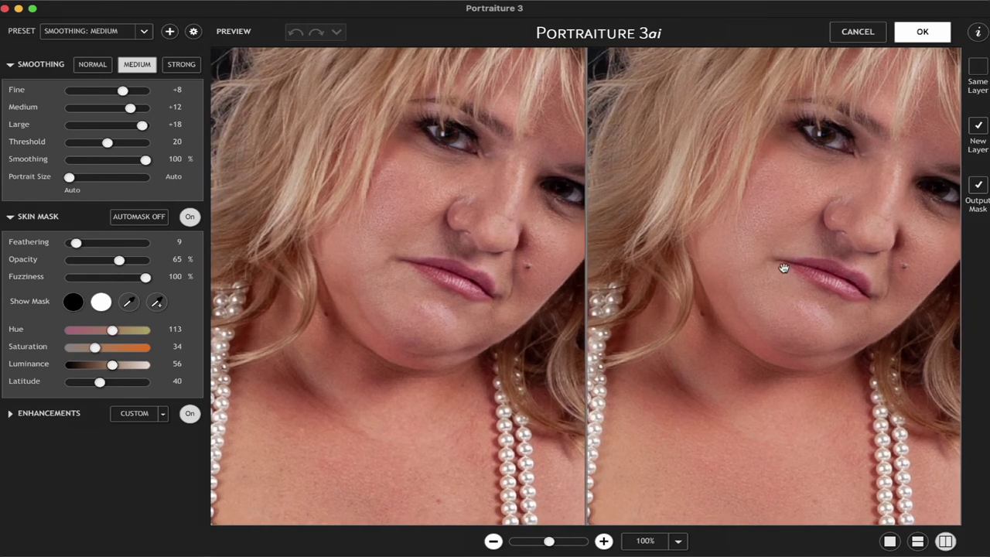
Sample facial skin for the mask, compare Smoothing: Strong, then apply Smoothing: Medium
click(128, 303)
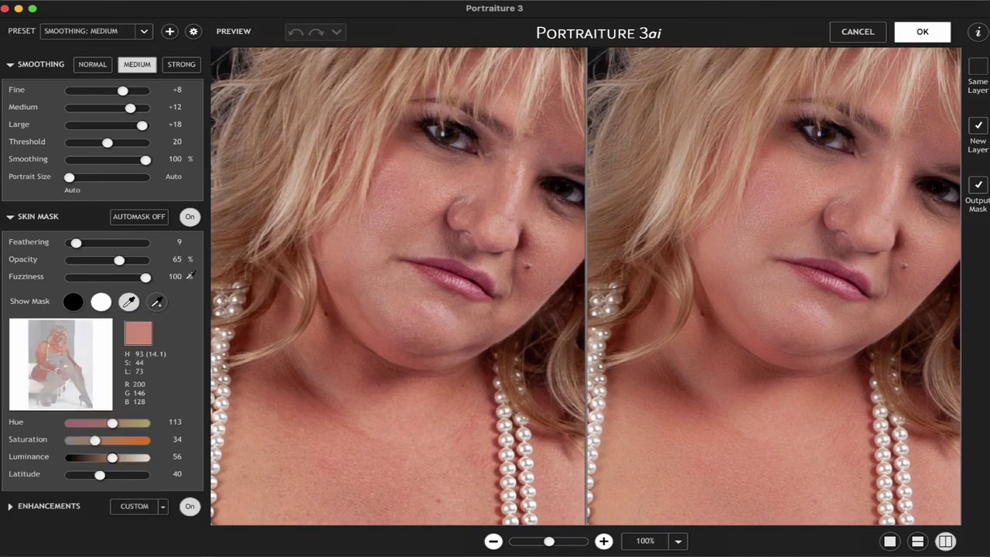
click(540, 141)
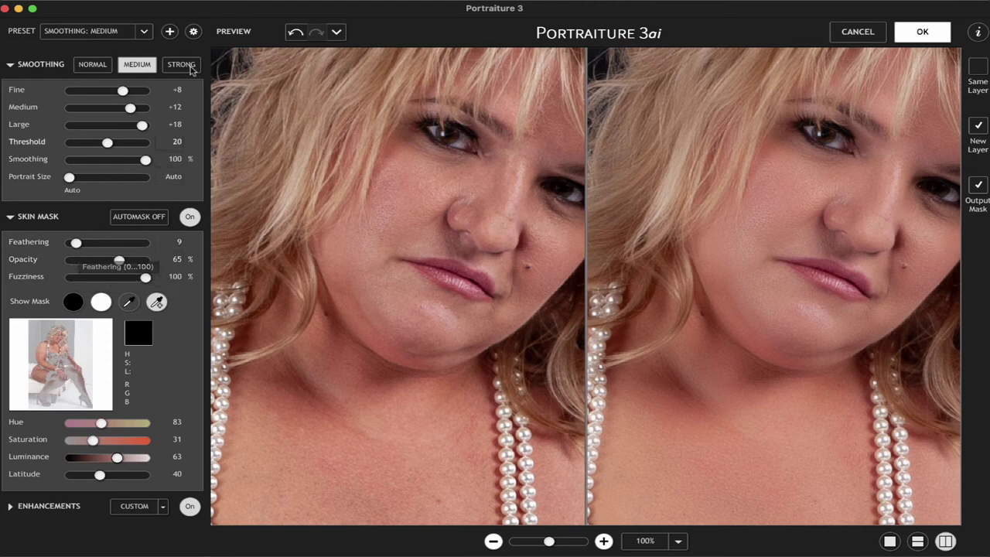
click(191, 66)
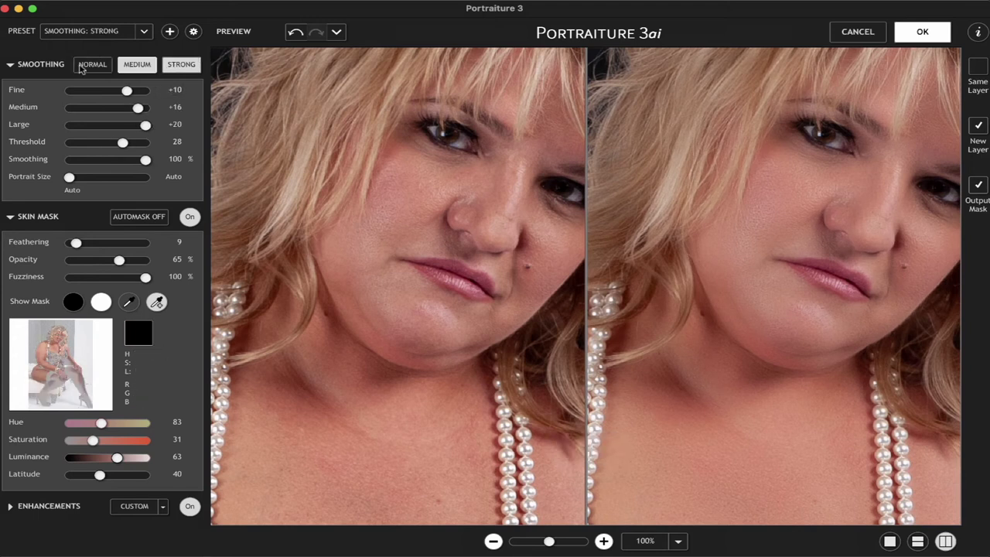
click(146, 34)
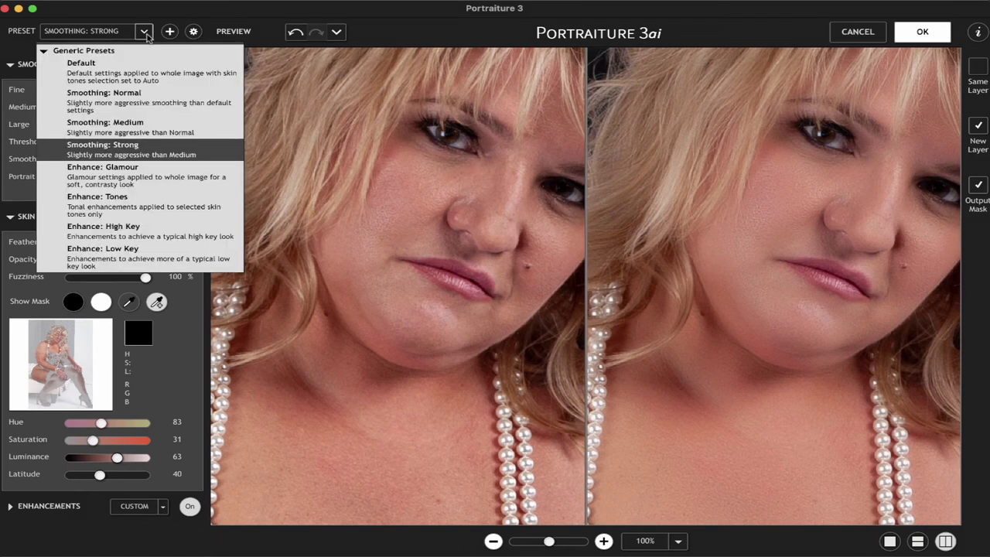
click(258, 7)
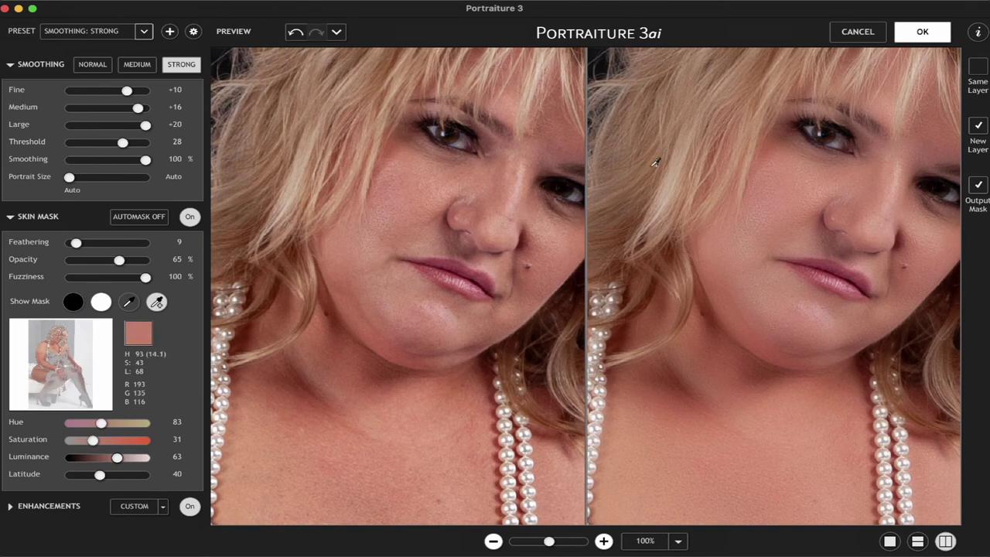
click(768, 208)
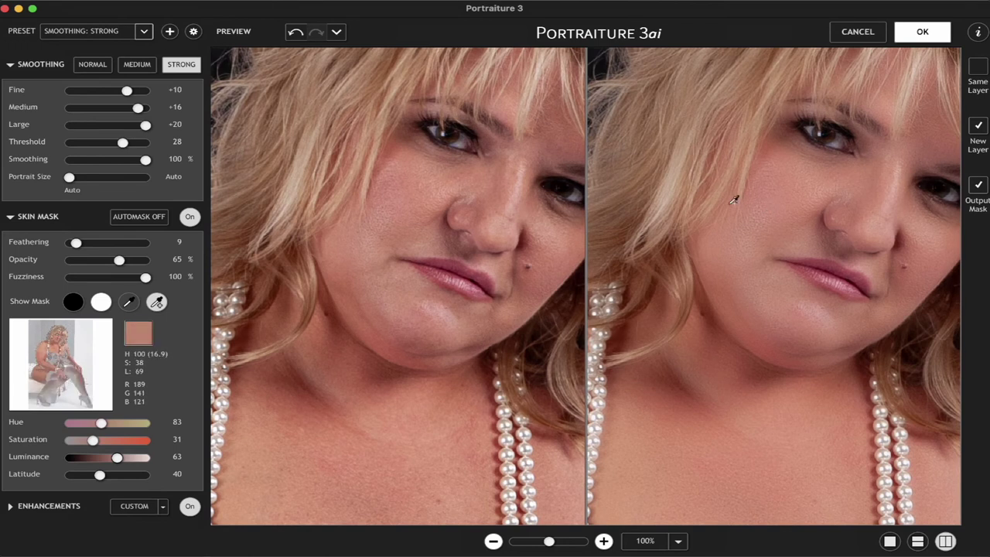
click(148, 68)
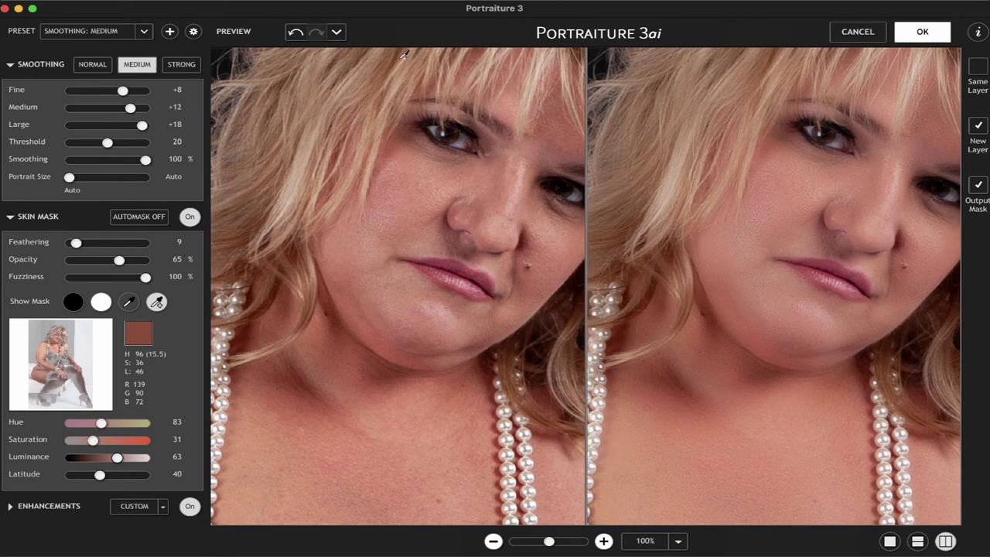
click(925, 34)
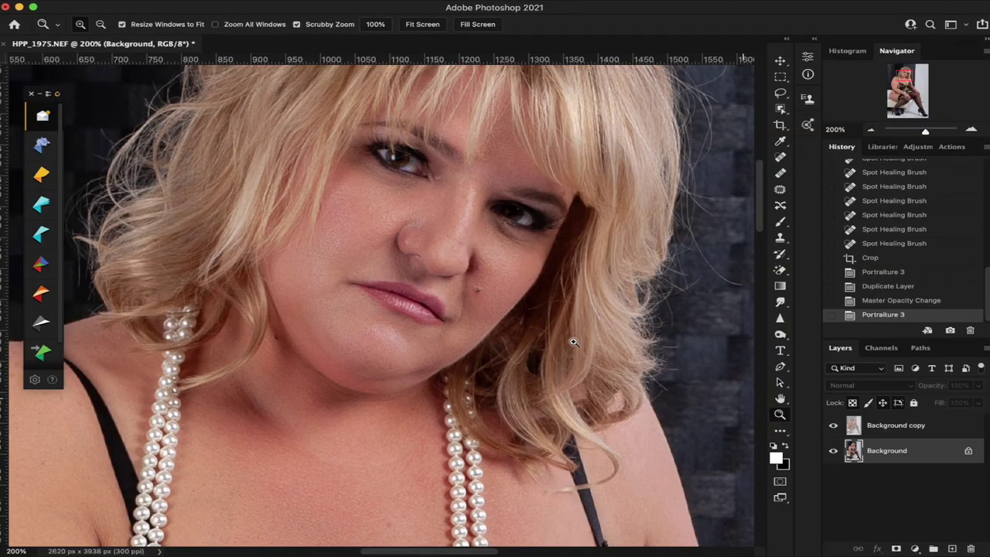
scroll(560, 353, up, 2)
scroll(560, 352, up, 1)
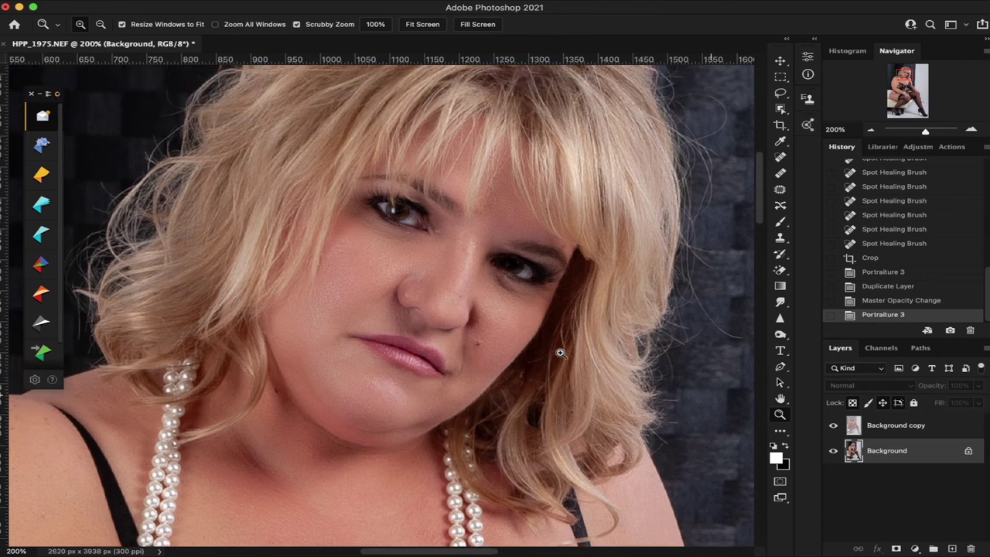
click(834, 426)
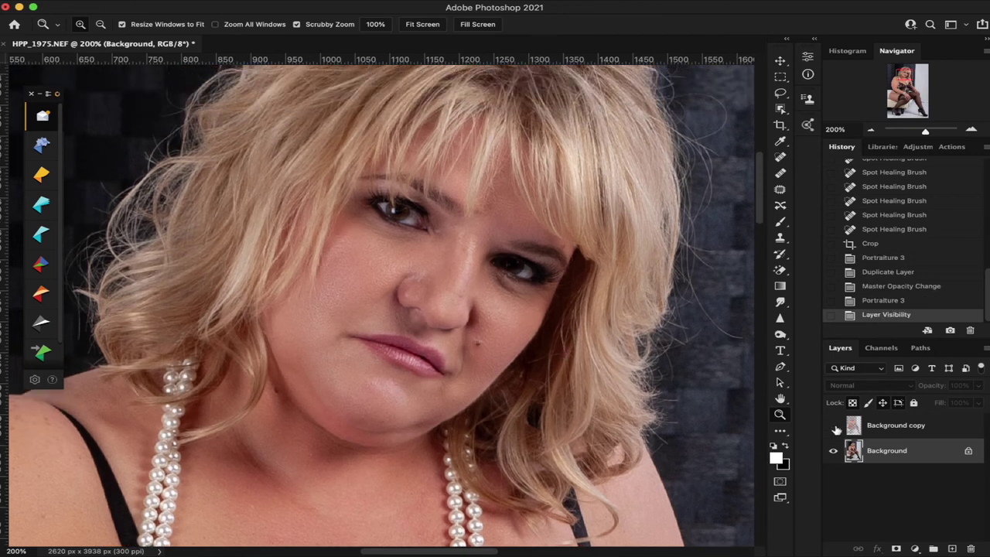
click(833, 426)
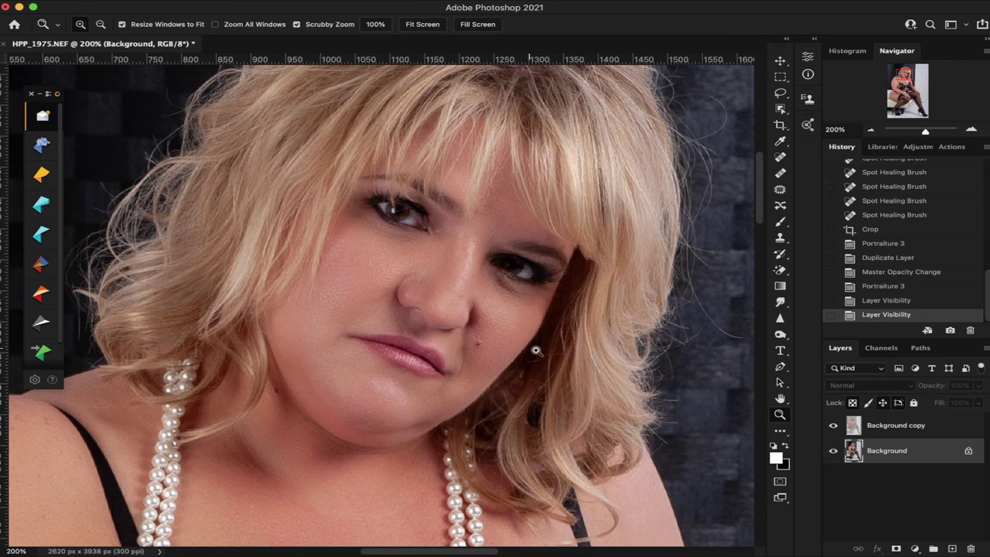
click(547, 314)
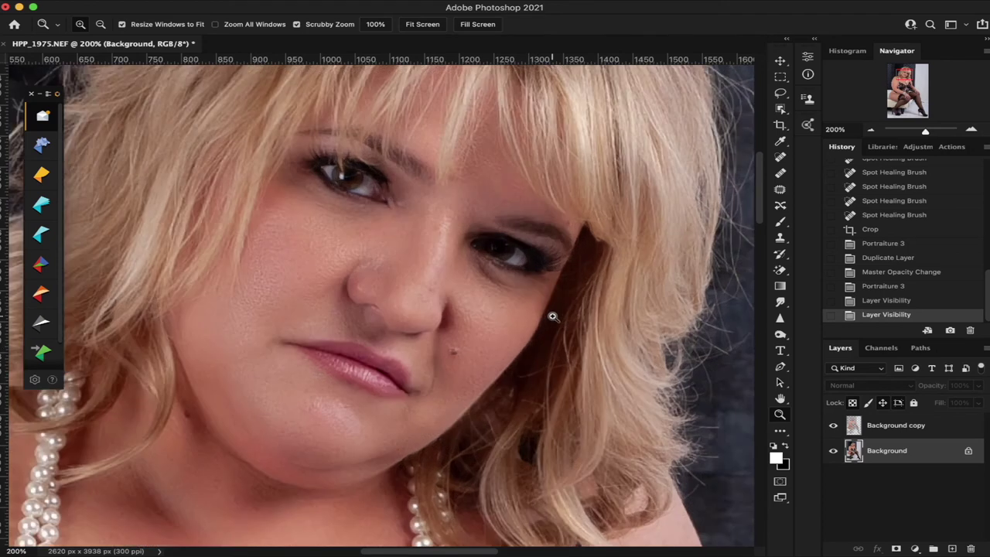
click(833, 426)
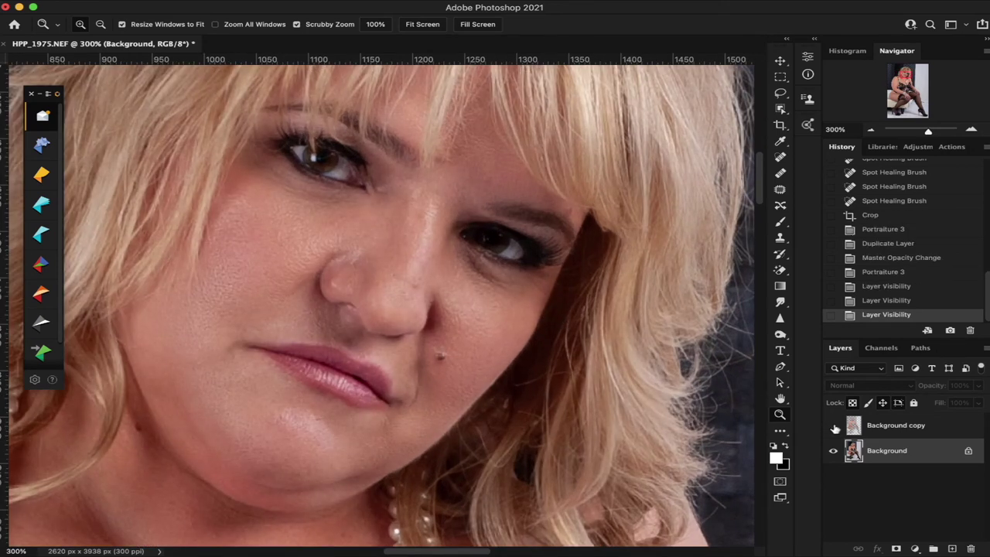
click(834, 426)
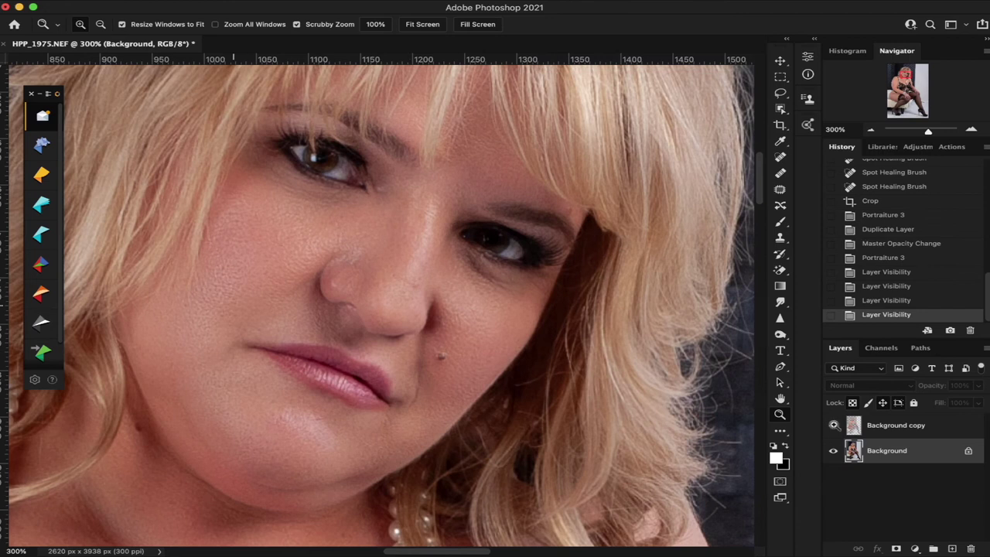
scroll(390, 292, down, 10)
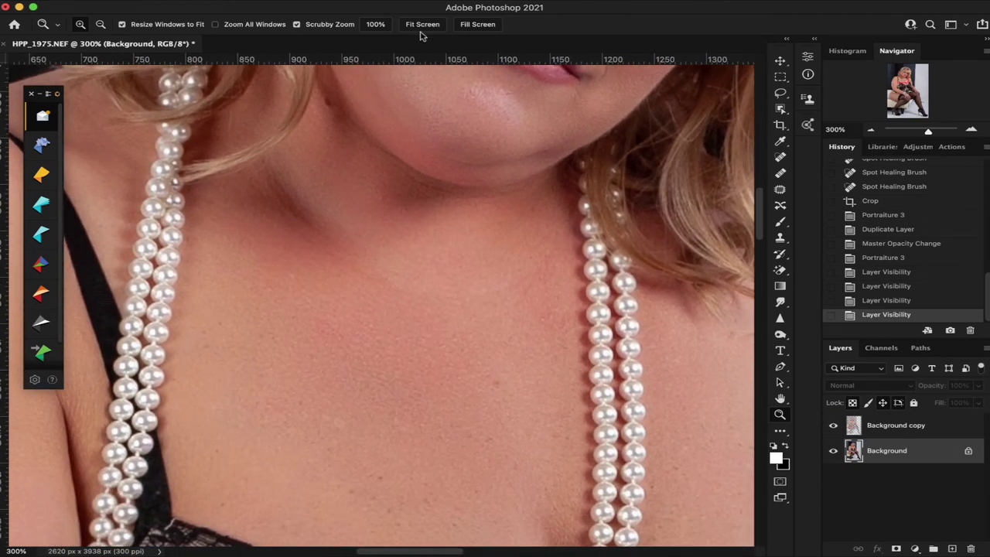
click(422, 24)
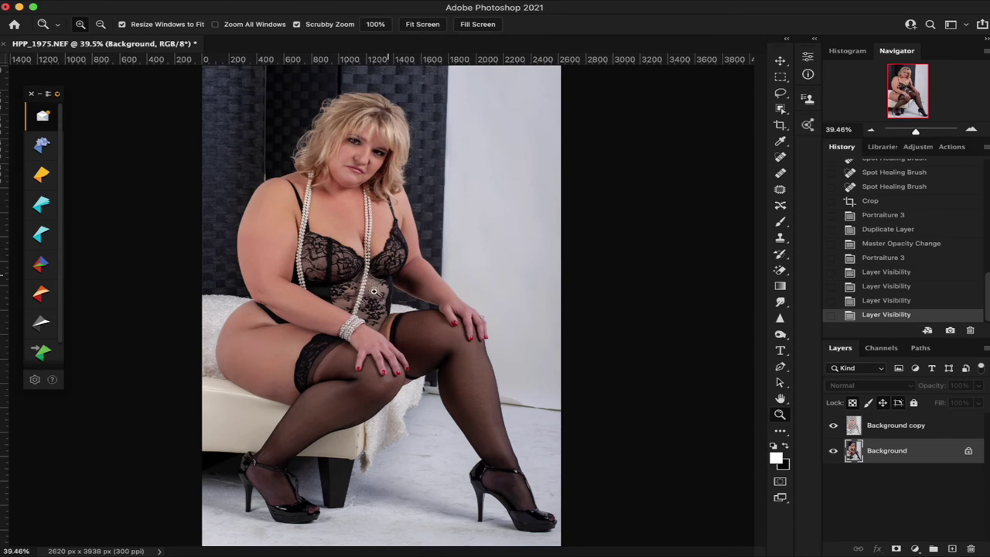
Merge the Background copy into Background using Flatten Image from the Layers panel menu
click(984, 349)
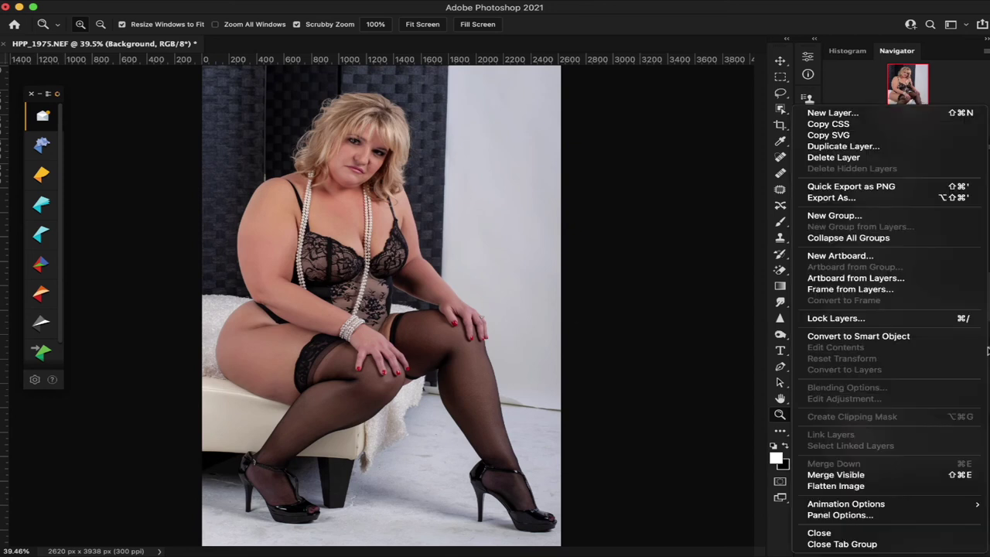
click(860, 487)
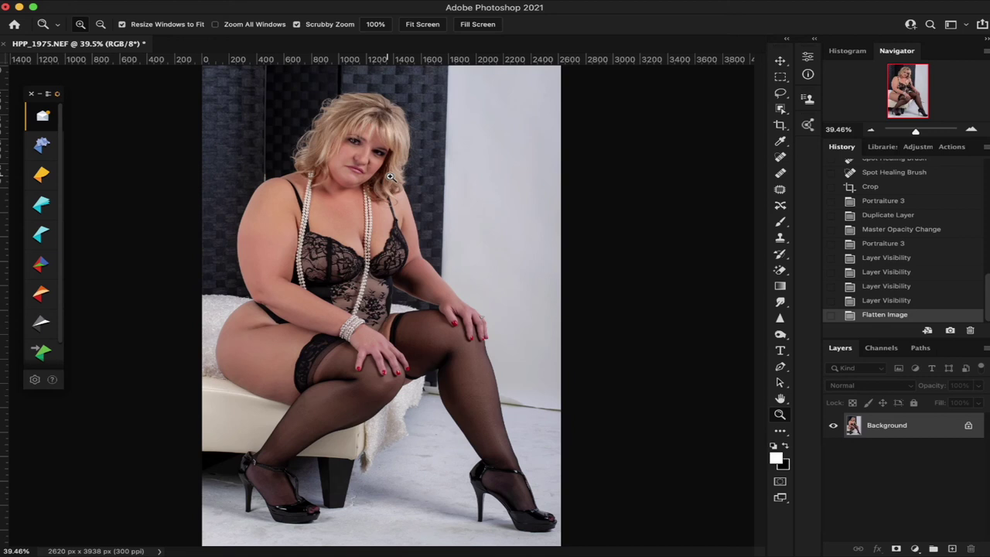
click(352, 158)
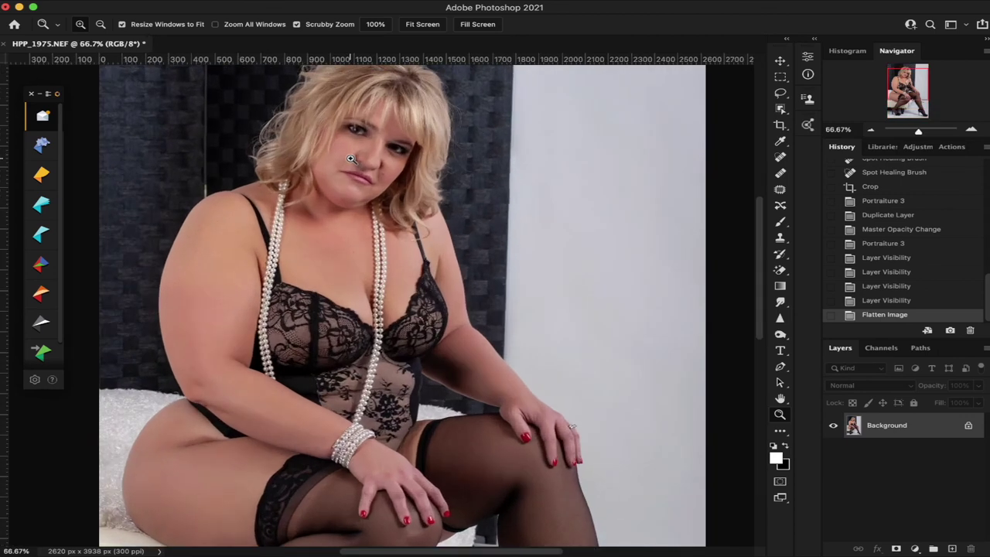
scroll(352, 158, up, 2)
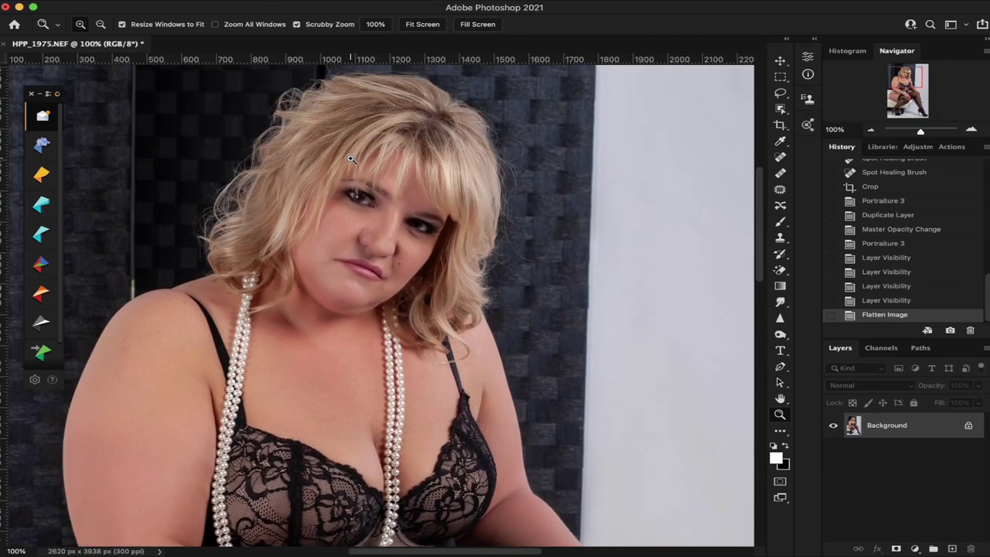
scroll(352, 159, down, 1)
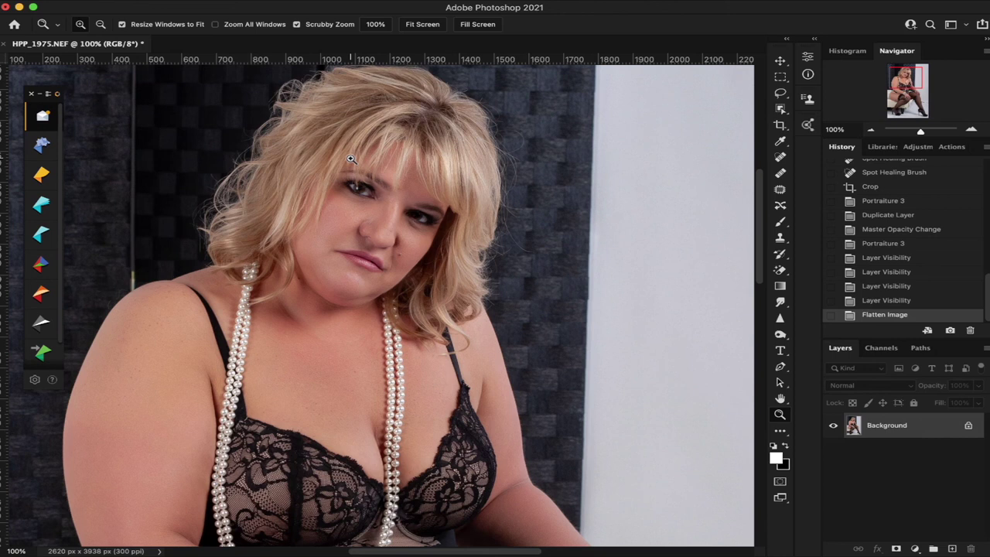
click(432, 26)
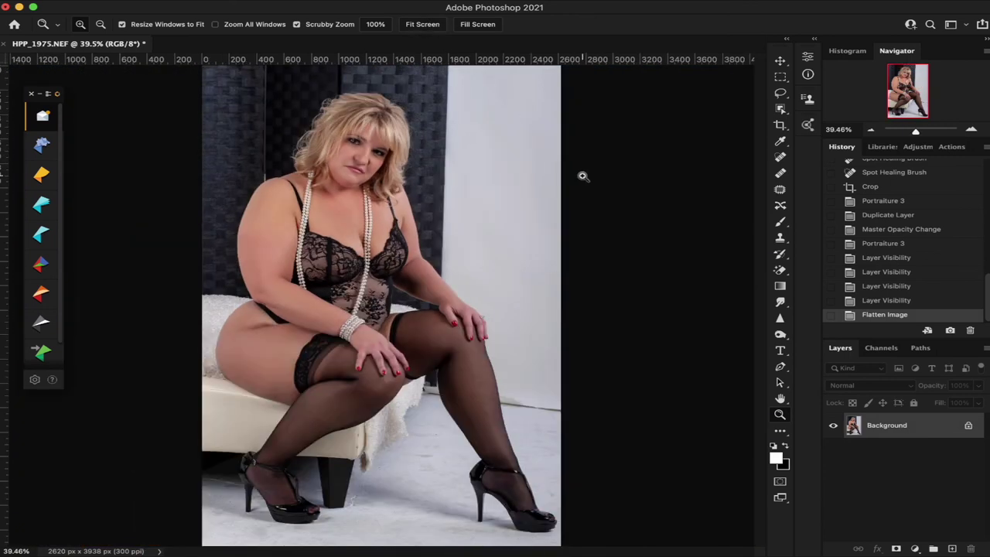